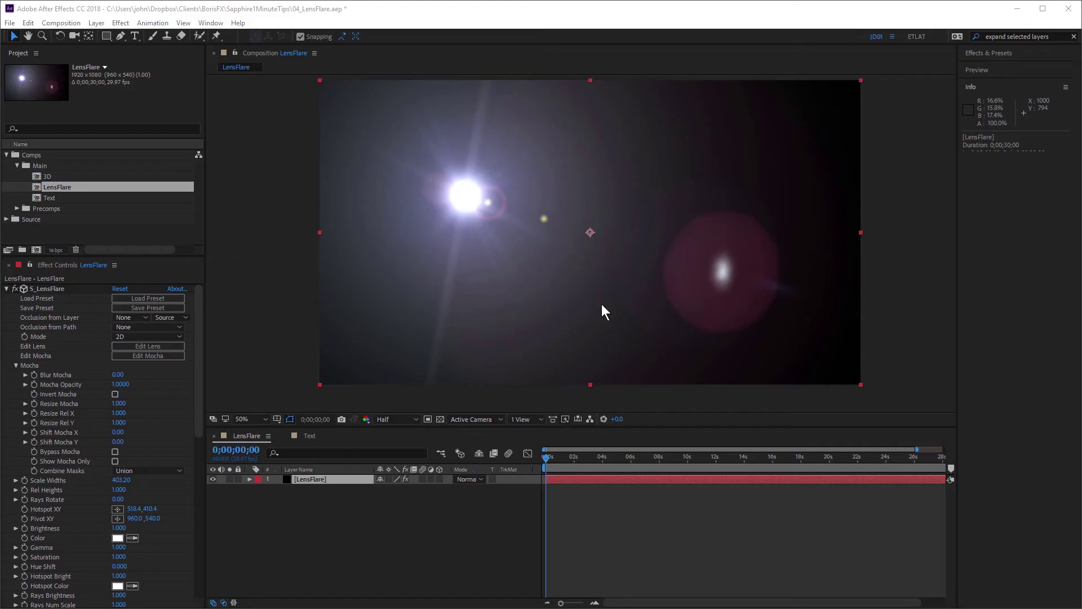
- Select the LensFlare layer that carries the S_LensFlare effect
{"action": "left_click", "coordinate": [324, 480]}
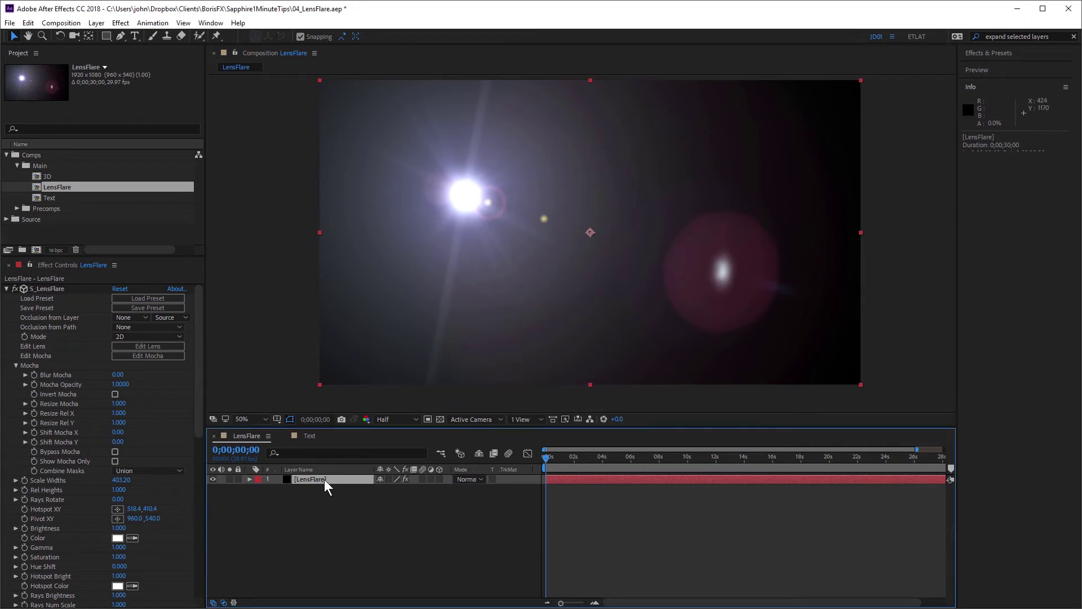
- In Flare Designer, delete the Hotspot, Red ring, Spots, Blue smudge and Green smudge elements
{"action": "left_click", "coordinate": [144, 346]}
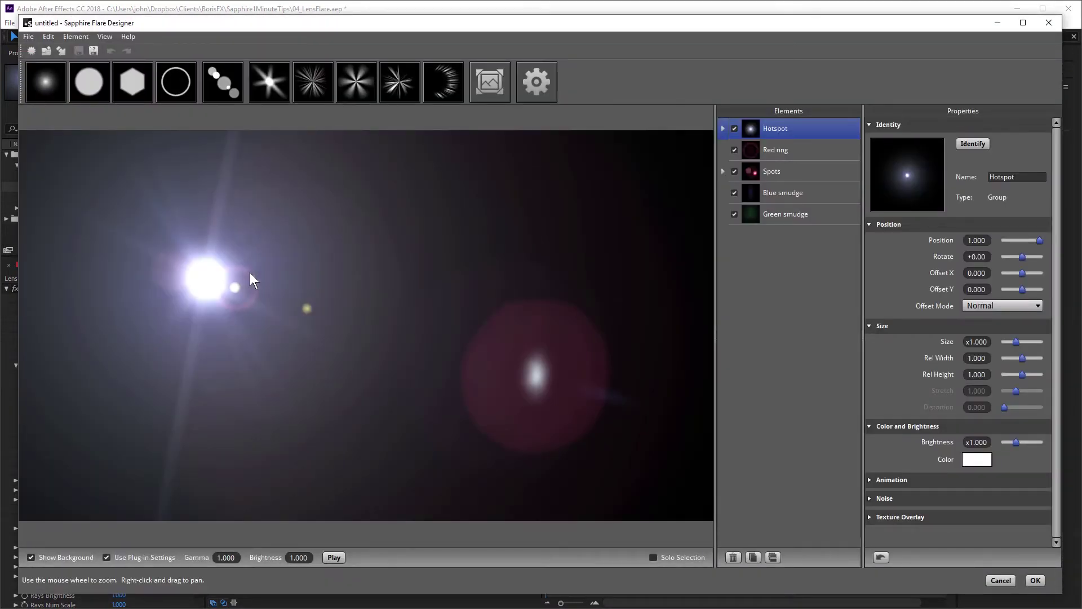
{"action": "left_click_drag", "start_coordinate": [249, 272], "coordinate": [459, 258]}
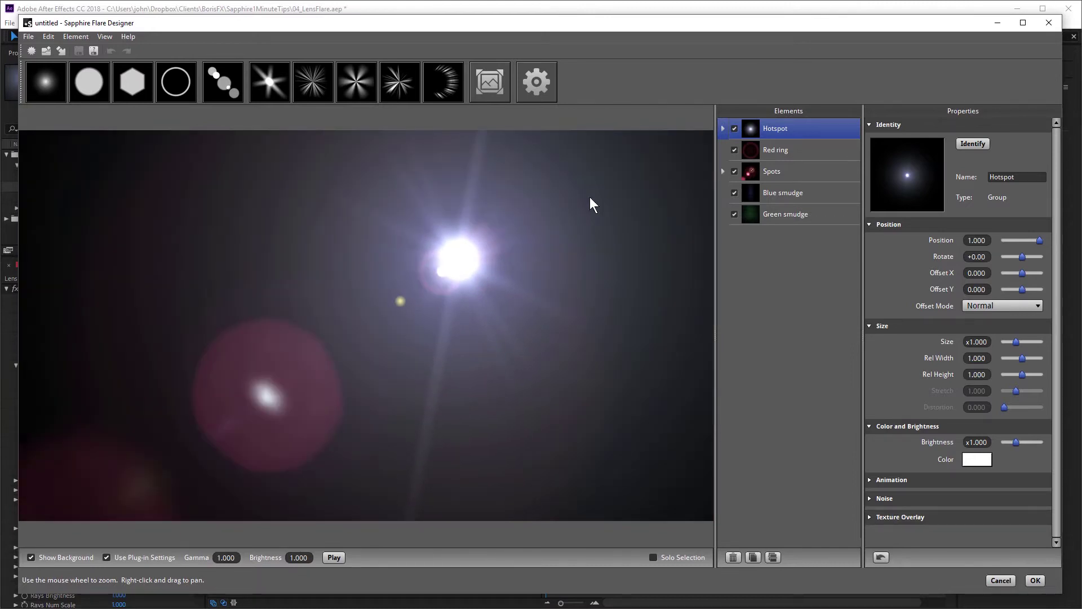
{"action": "left_click", "coordinate": [730, 556]}
{"action": "left_click", "coordinate": [732, 557]}
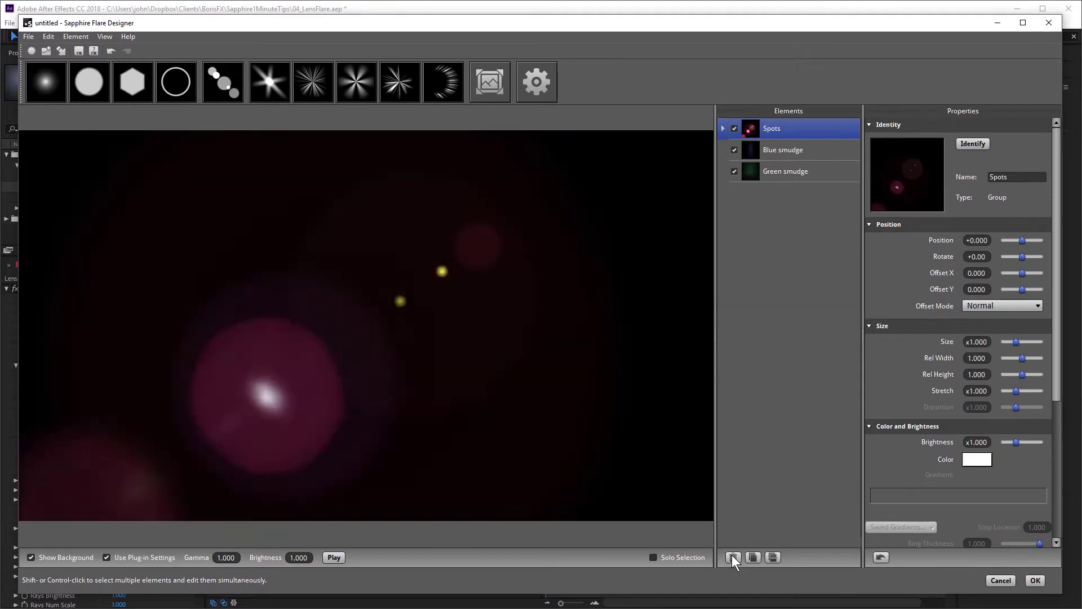
{"action": "left_click", "coordinate": [732, 556]}
{"action": "left_click", "coordinate": [732, 556]}
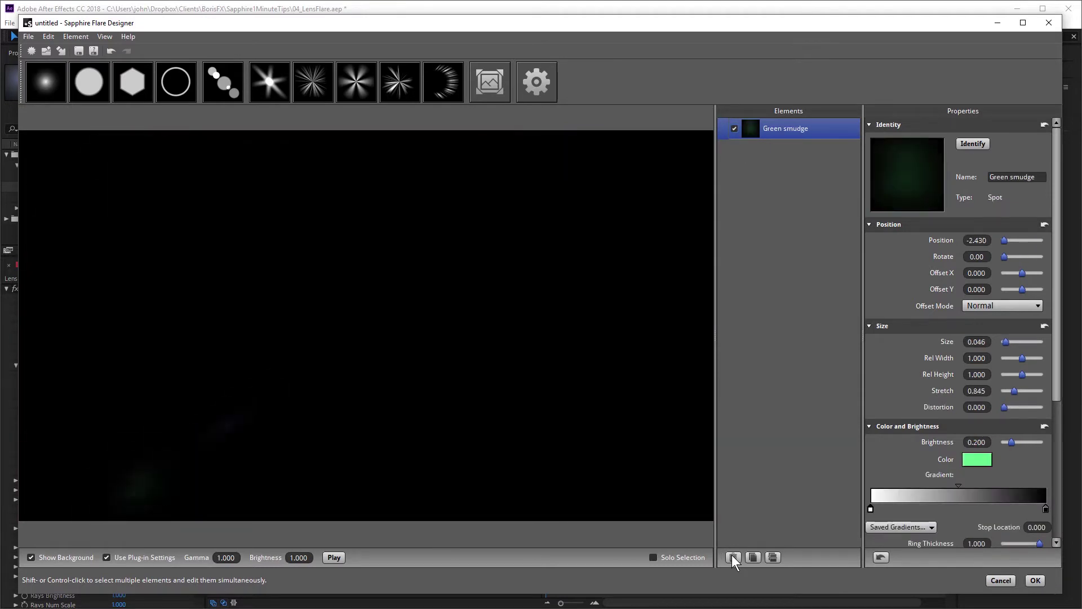
{"action": "left_click", "coordinate": [732, 556]}
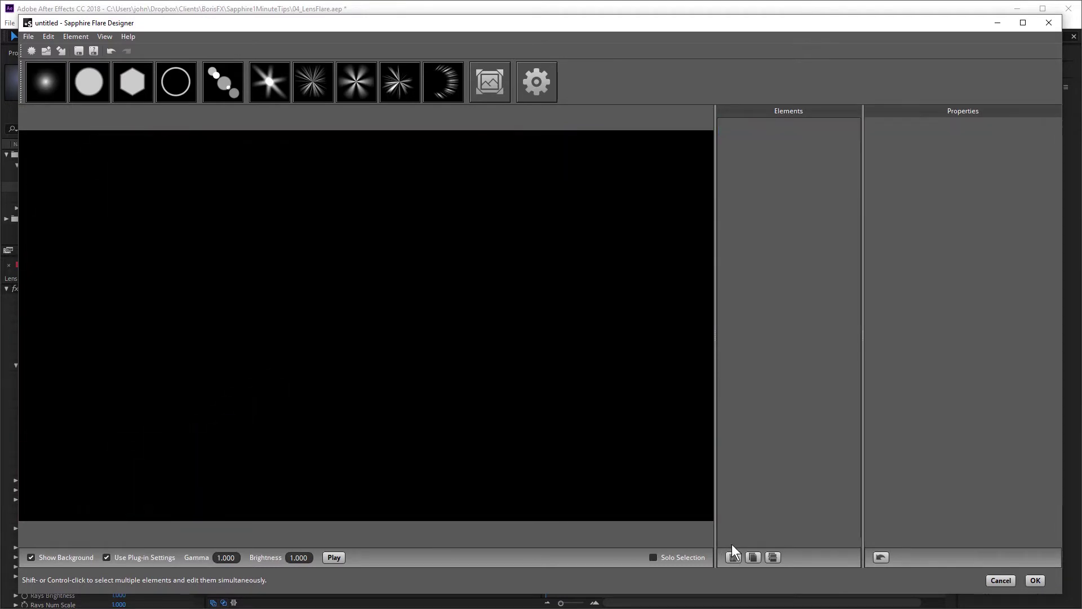
- Add an orange blob at size 0.455 and a second white blob at size 0.175
{"action": "left_click", "coordinate": [47, 82]}
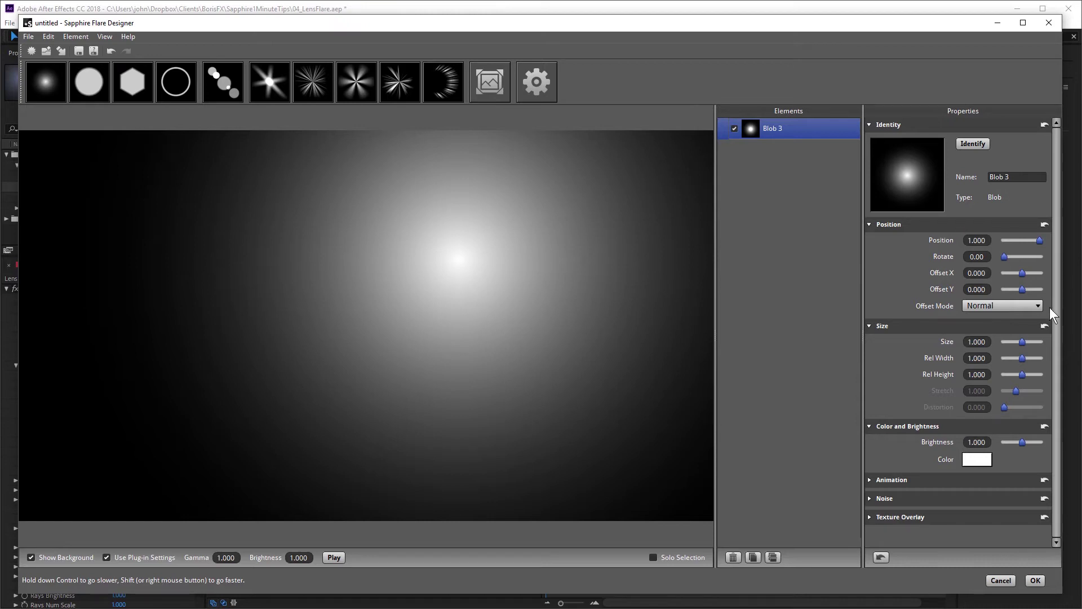
{"action": "left_click", "coordinate": [984, 461]}
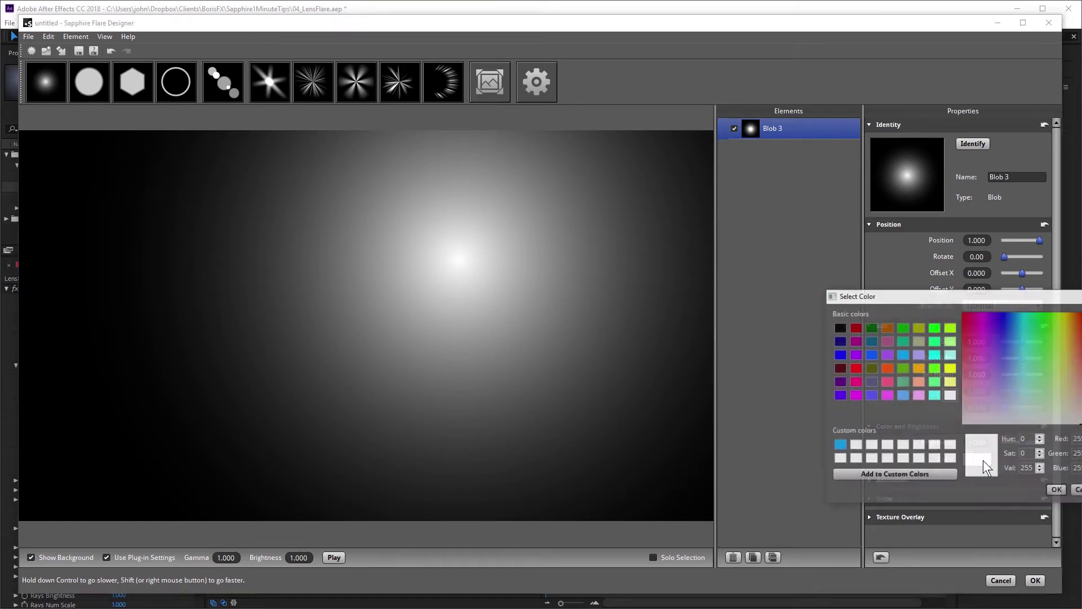
{"action": "left_click", "coordinate": [919, 368]}
{"action": "left_click", "coordinate": [1056, 490]}
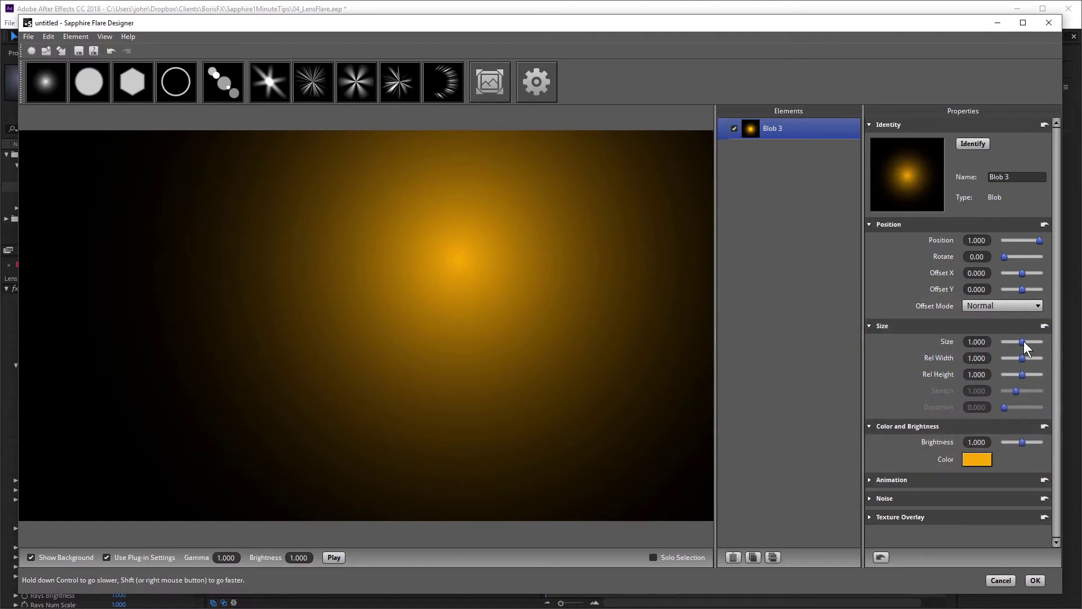
{"action": "left_click_drag", "start_coordinate": [1024, 341], "coordinate": [1015, 349]}
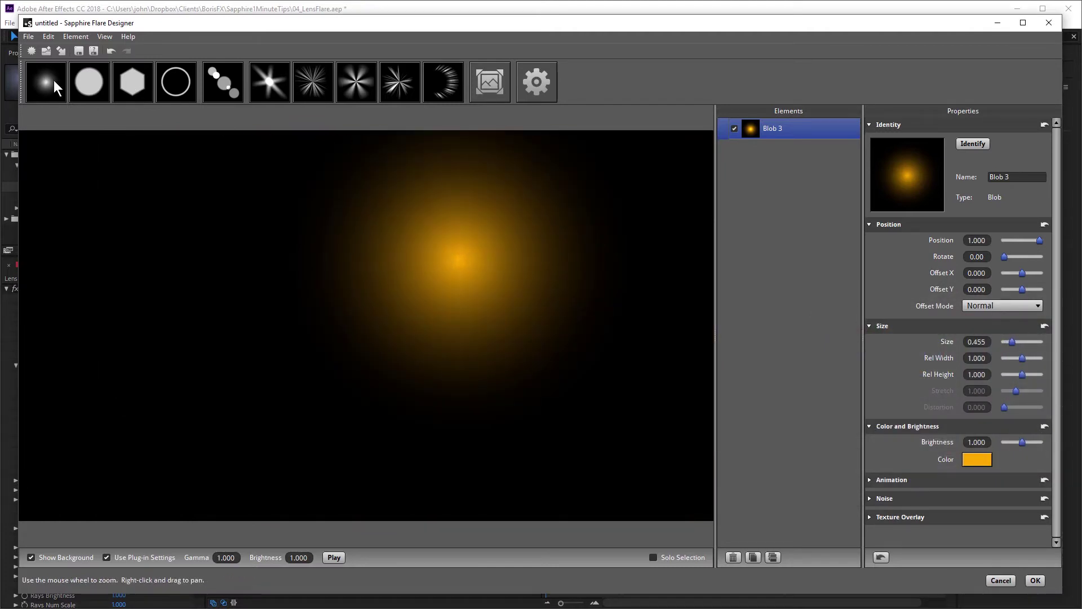
{"action": "left_click", "coordinate": [47, 83]}
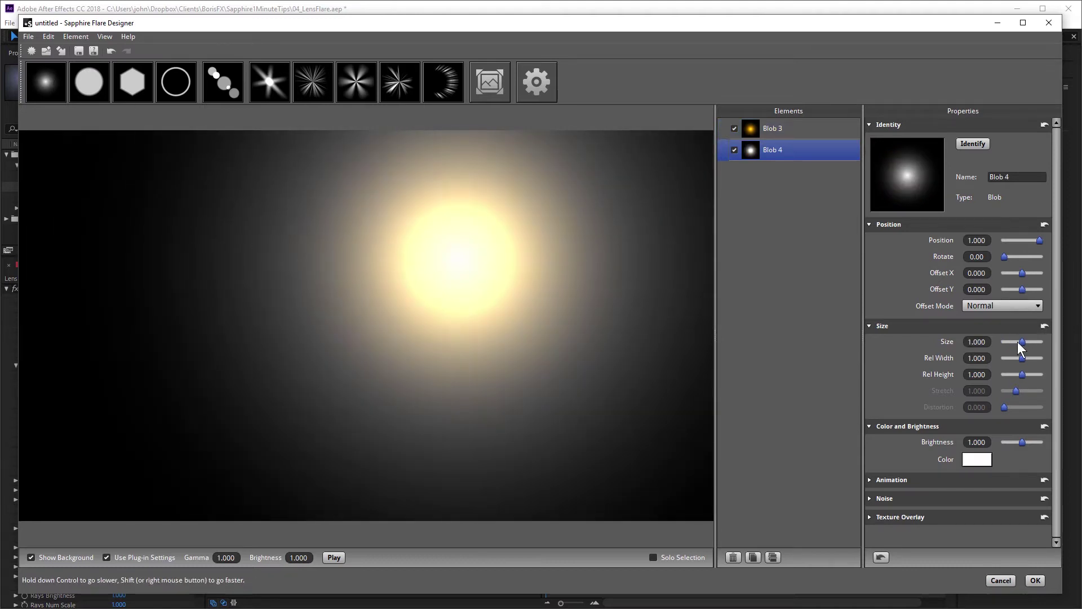
{"action": "left_click_drag", "start_coordinate": [1017, 341], "coordinate": [1007, 345]}
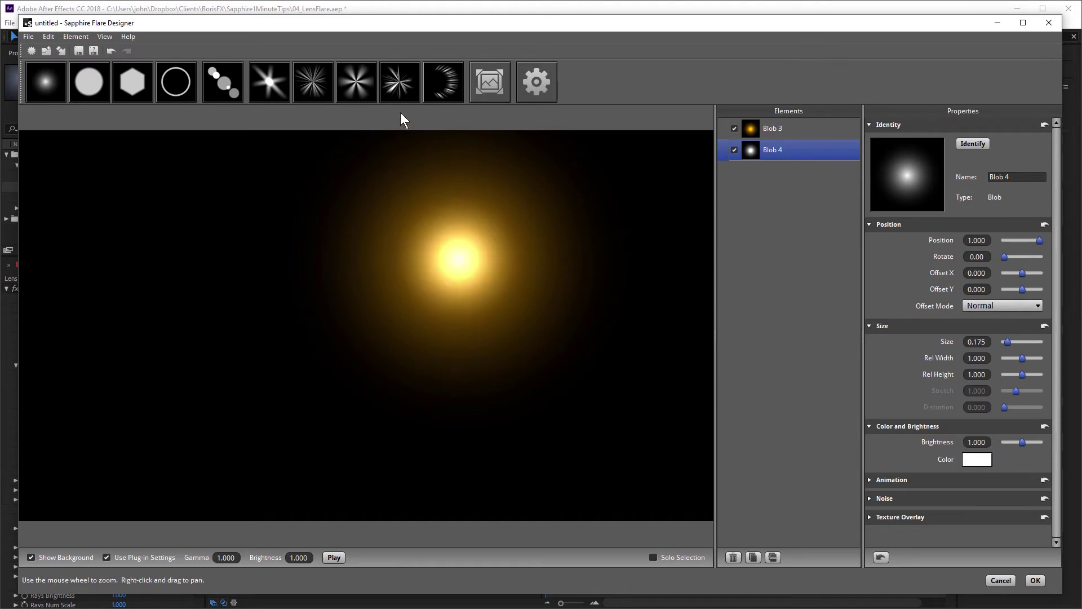
- Add orange-red Spiky Rays at size 0.770
{"action": "left_click", "coordinate": [405, 80]}
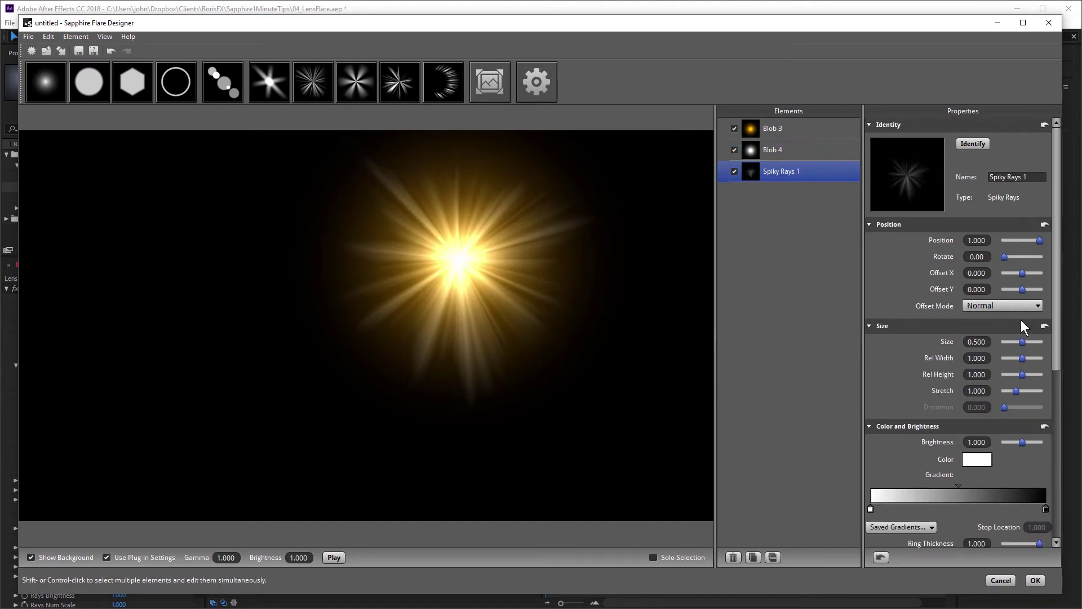
{"action": "left_click_drag", "start_coordinate": [1023, 342], "coordinate": [1032, 347]}
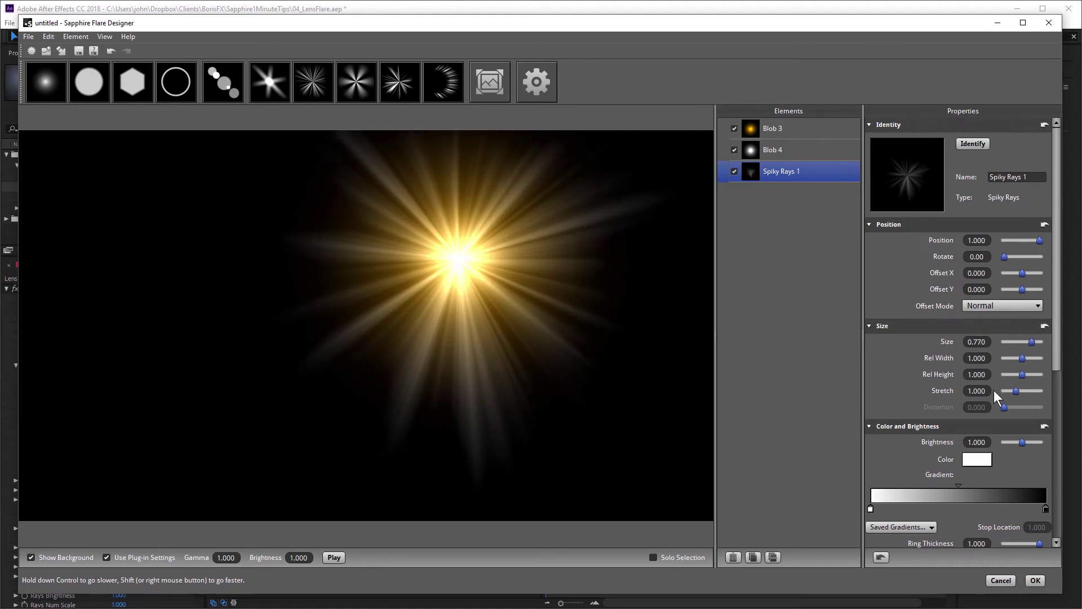
{"action": "left_click", "coordinate": [974, 460]}
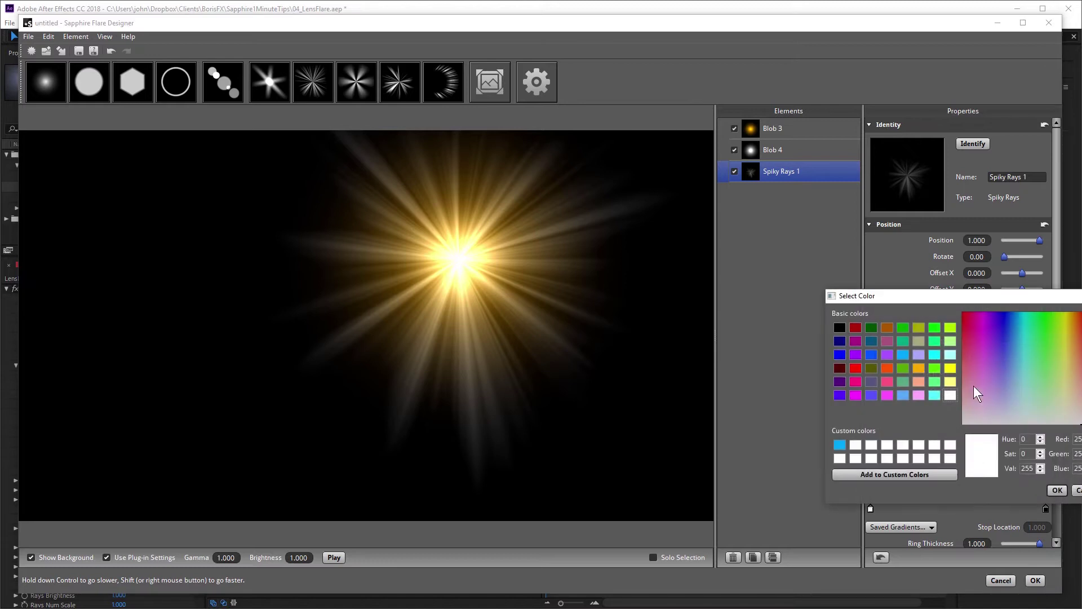
{"action": "left_click", "coordinate": [889, 368]}
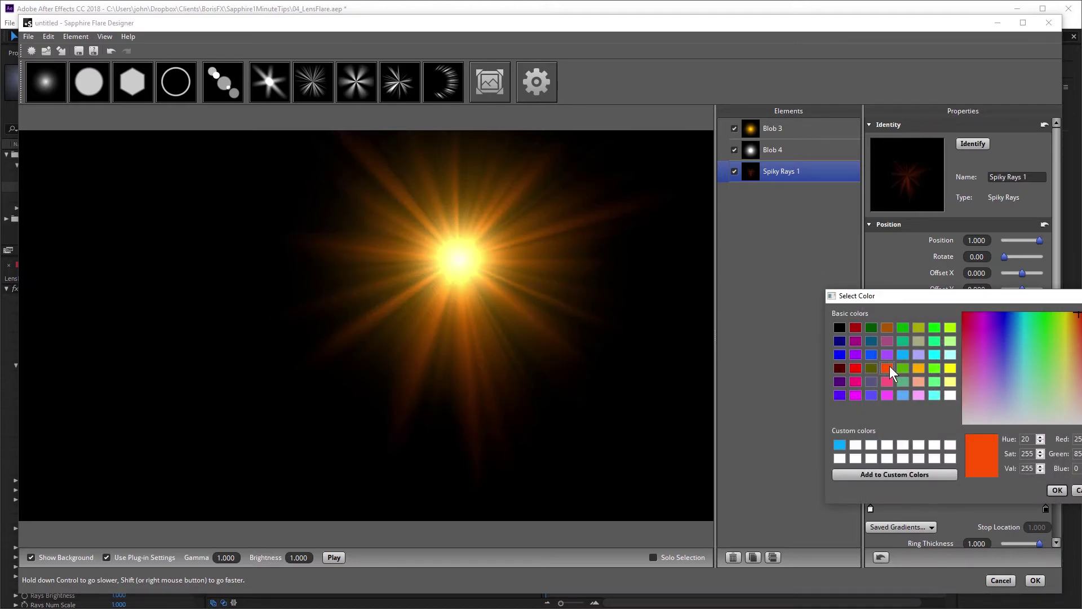
{"action": "left_click", "coordinate": [1054, 490]}
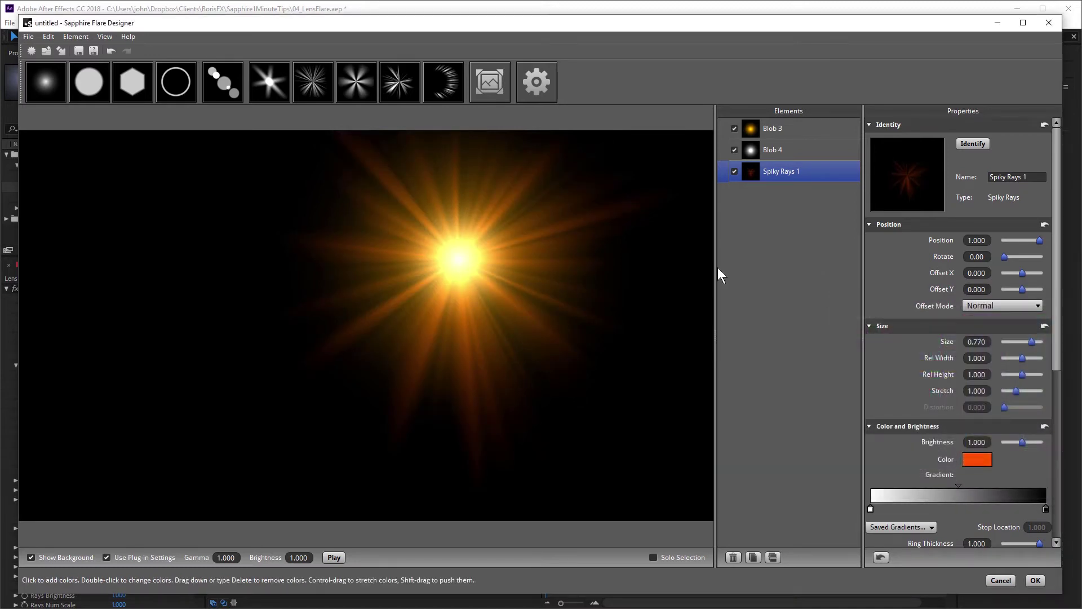
- Add salmon-tinted Multi Spot with a shortened gradient, plus a rainbow Chroma Ring
{"action": "left_click", "coordinate": [225, 79]}
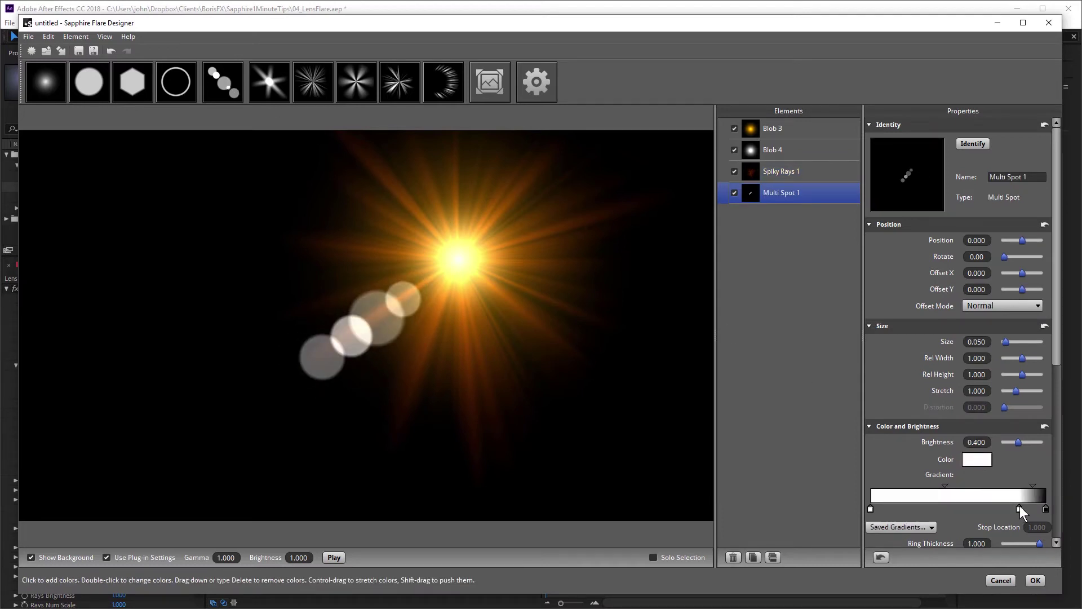
{"action": "left_click_drag", "start_coordinate": [1019, 508], "coordinate": [944, 513]}
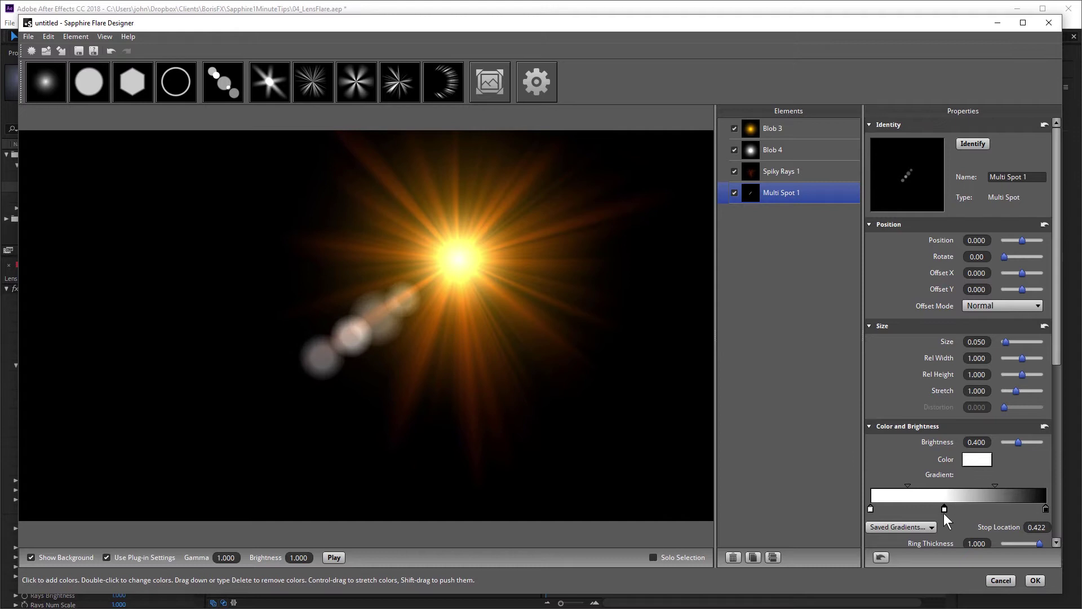
{"action": "left_click", "coordinate": [969, 459]}
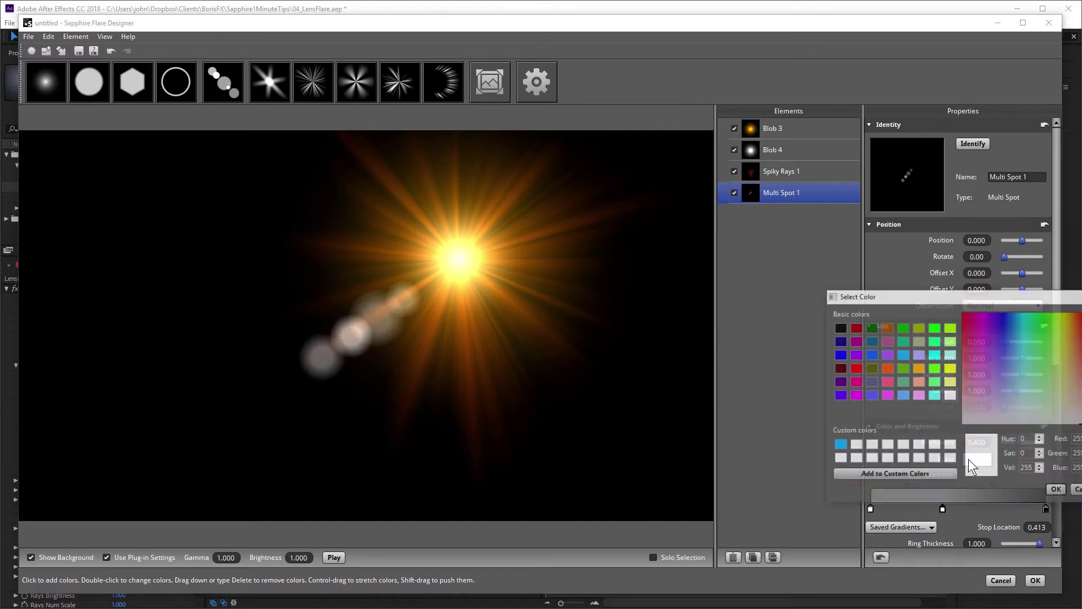
{"action": "left_click", "coordinate": [918, 382]}
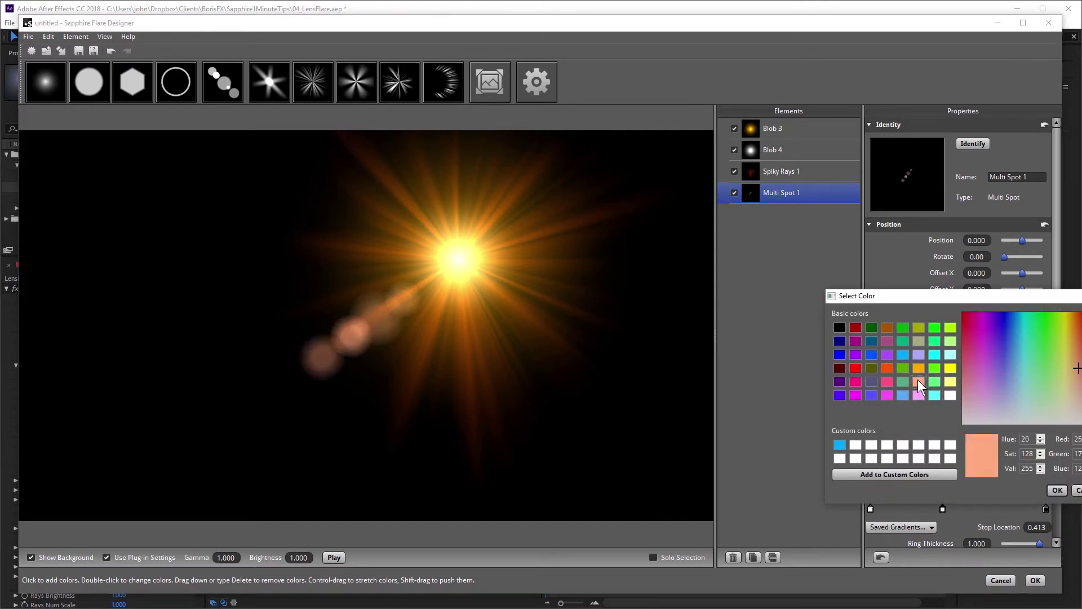
{"action": "left_click", "coordinate": [1056, 490]}
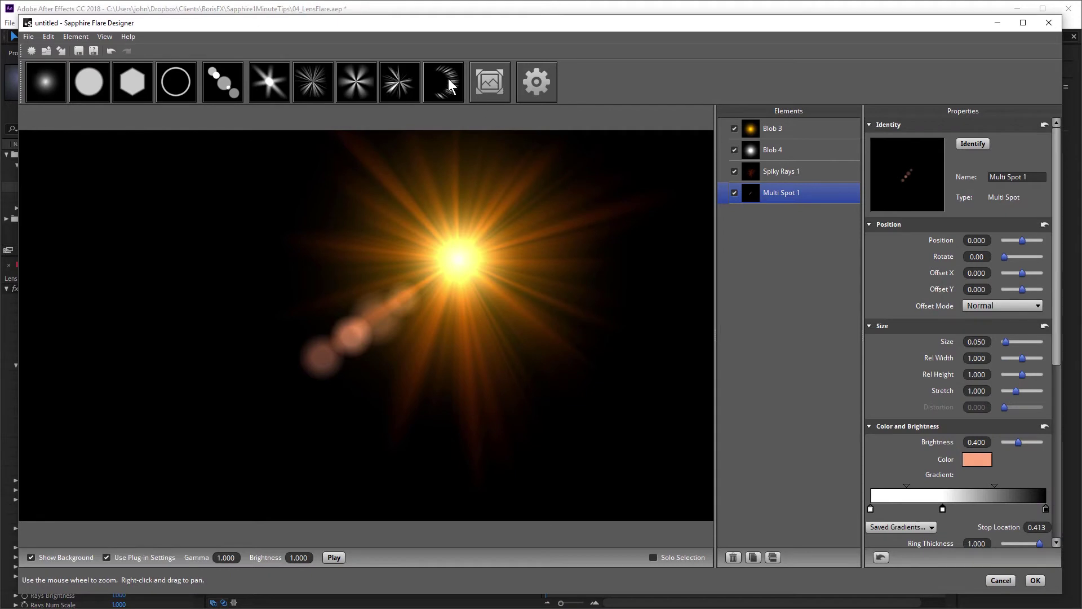
{"action": "left_click", "coordinate": [450, 82]}
{"action": "left_click_drag", "start_coordinate": [464, 176], "coordinate": [240, 212]}
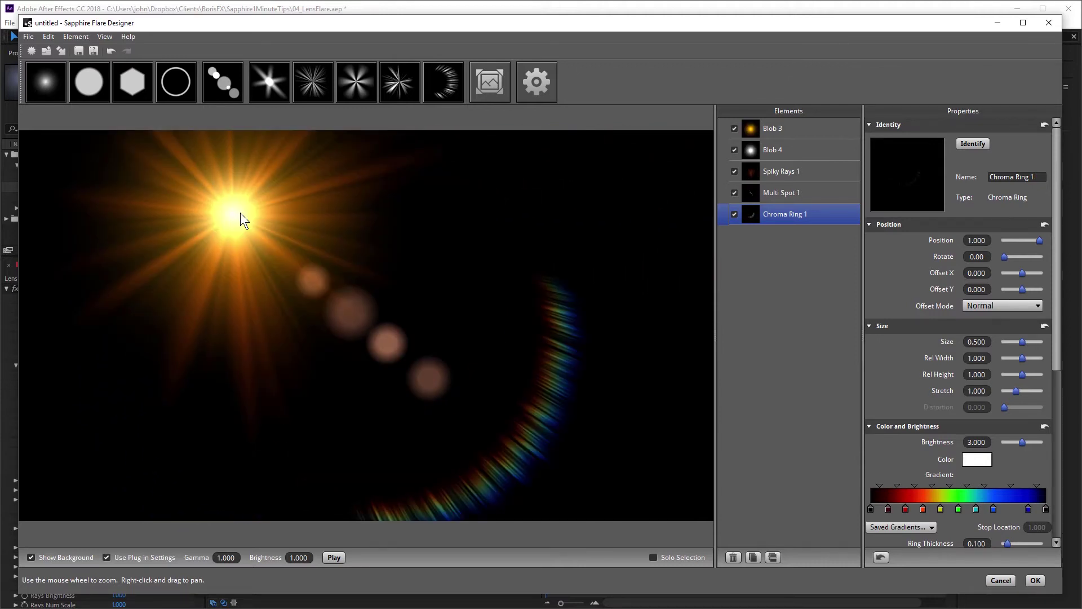
- Load the Blue Star Burst preset from the lens library
{"action": "left_click", "coordinate": [46, 51]}
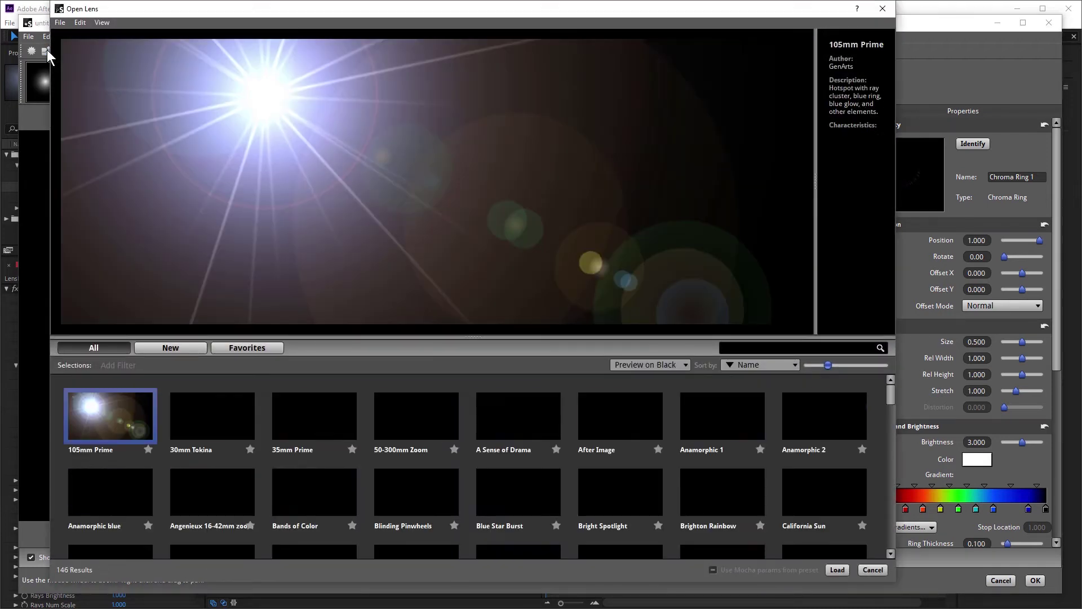
{"action": "left_click_drag", "start_coordinate": [892, 394], "coordinate": [892, 404]}
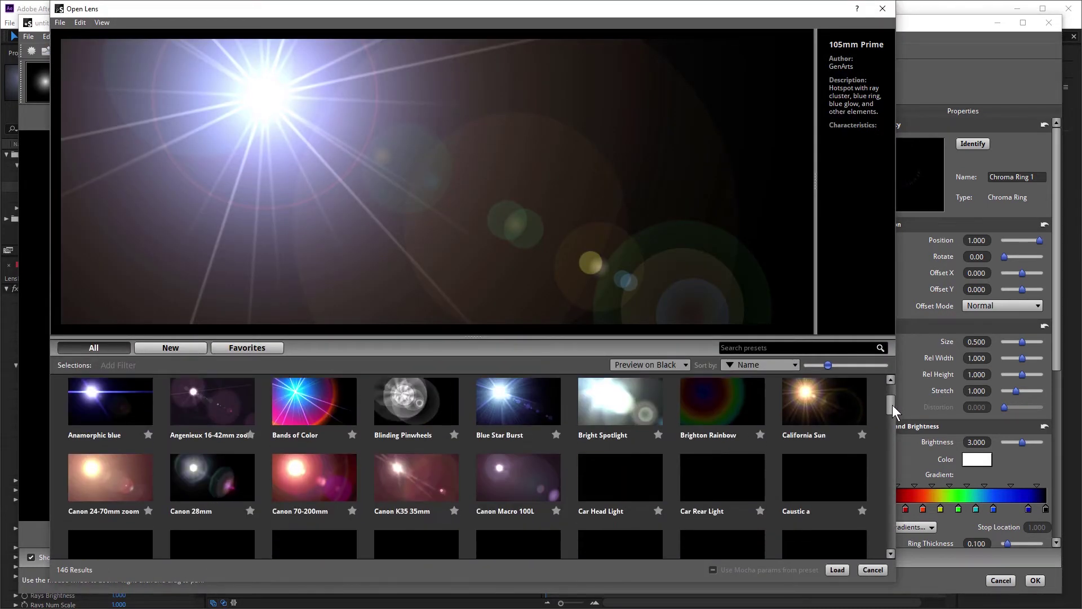
{"action": "scroll", "coordinate": [687, 411], "scroll_direction": "up", "scroll_amount": 1}
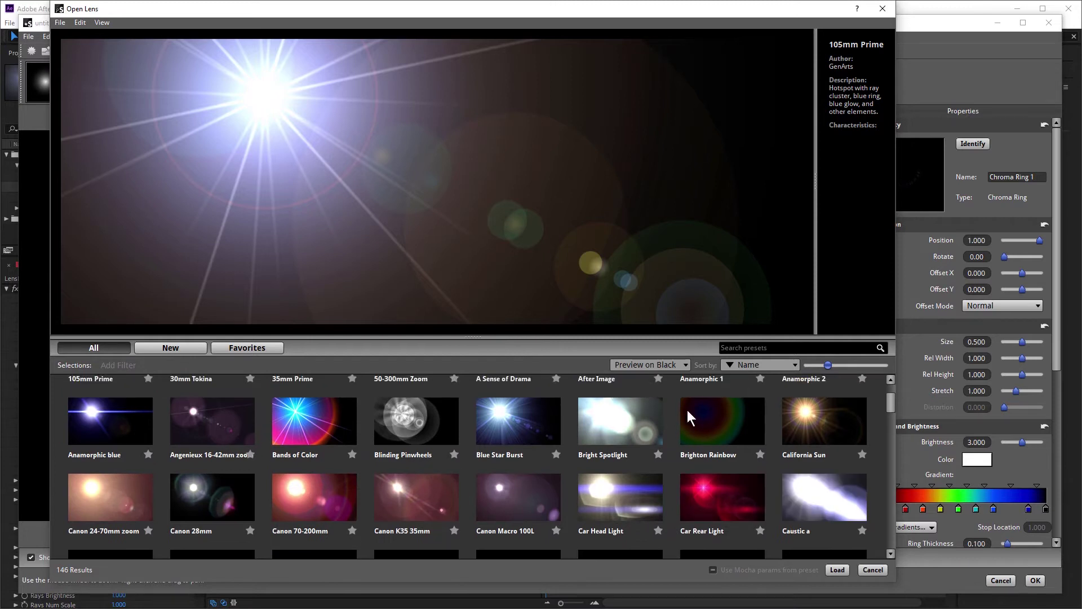
{"action": "left_click", "coordinate": [509, 417]}
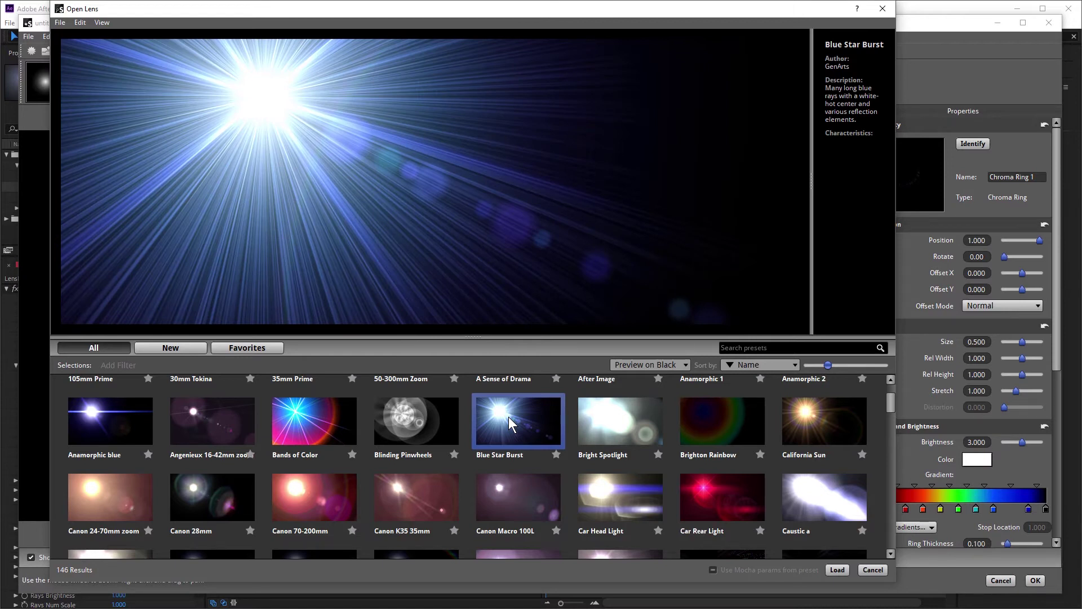
{"action": "double_click", "coordinate": [509, 417]}
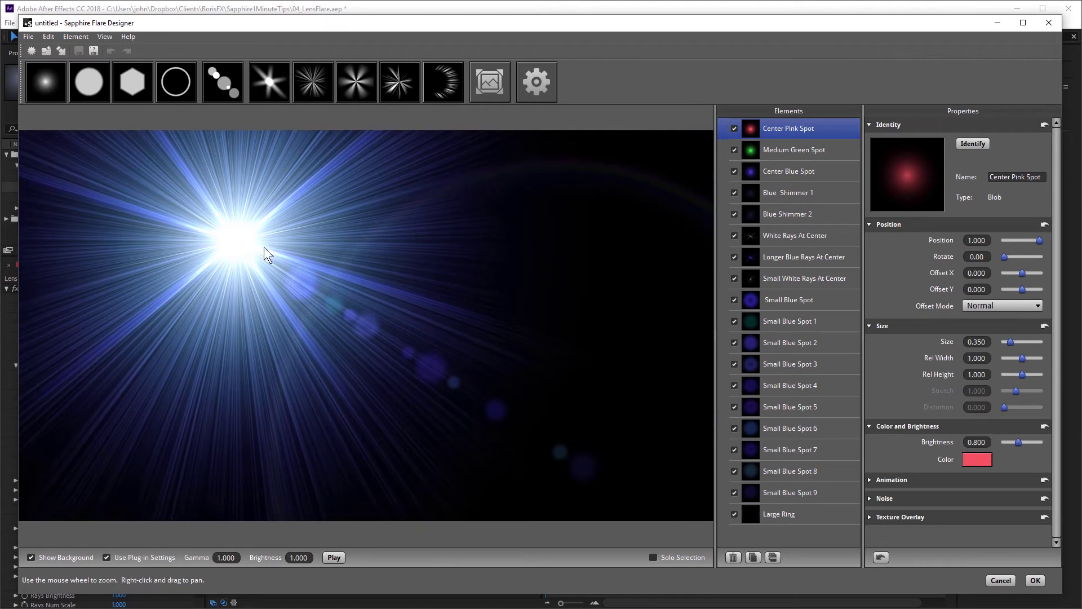
- Delete Blue Shimmer 2 and add a Rays element reduced to one ray
{"action": "left_click", "coordinate": [784, 213]}
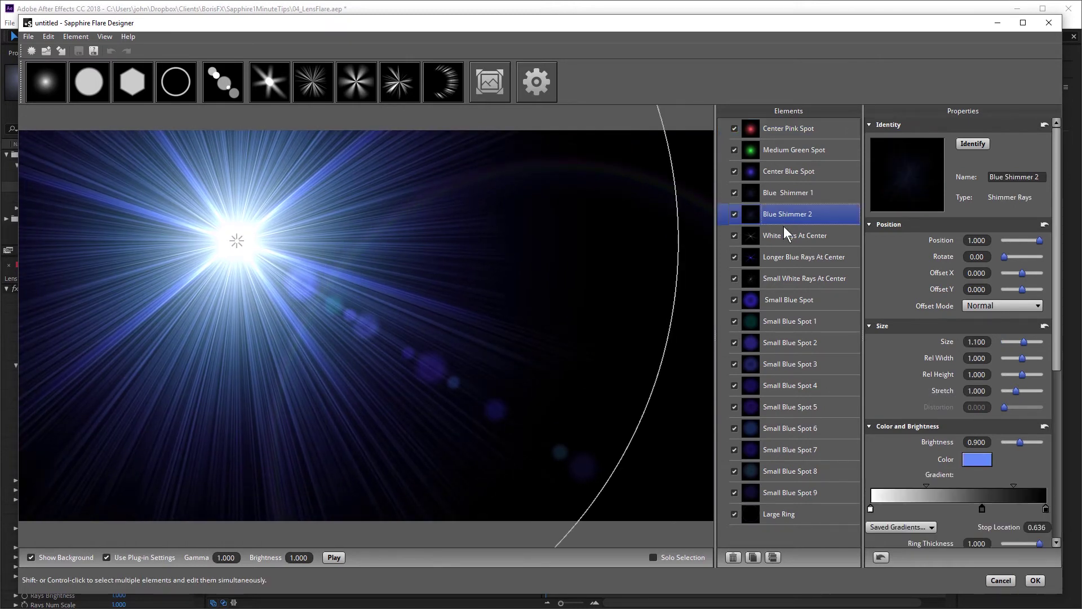
{"action": "left_click", "coordinate": [734, 556]}
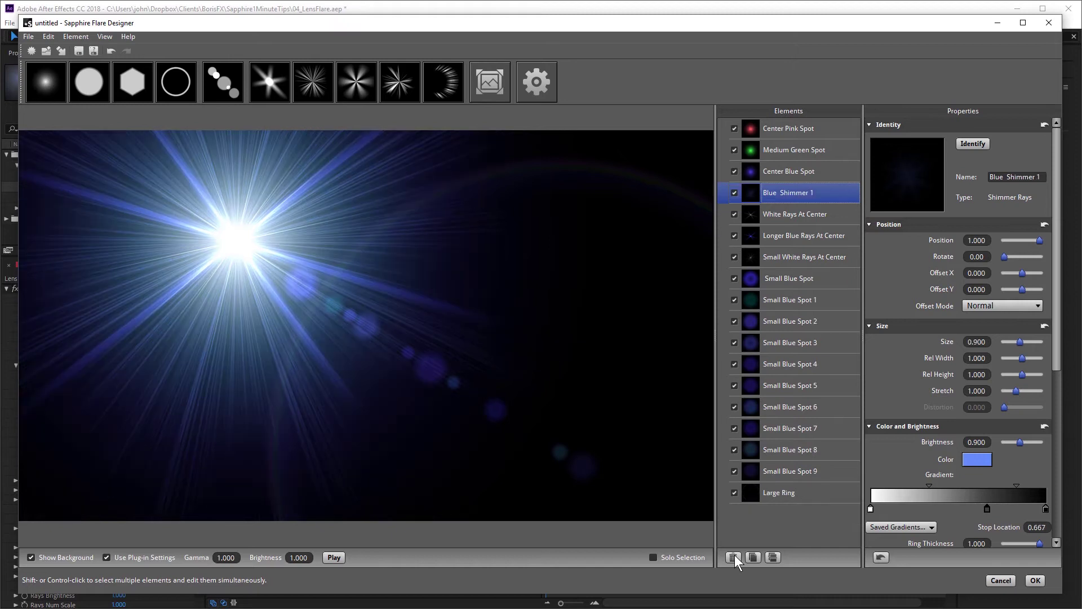
{"action": "left_click", "coordinate": [277, 91]}
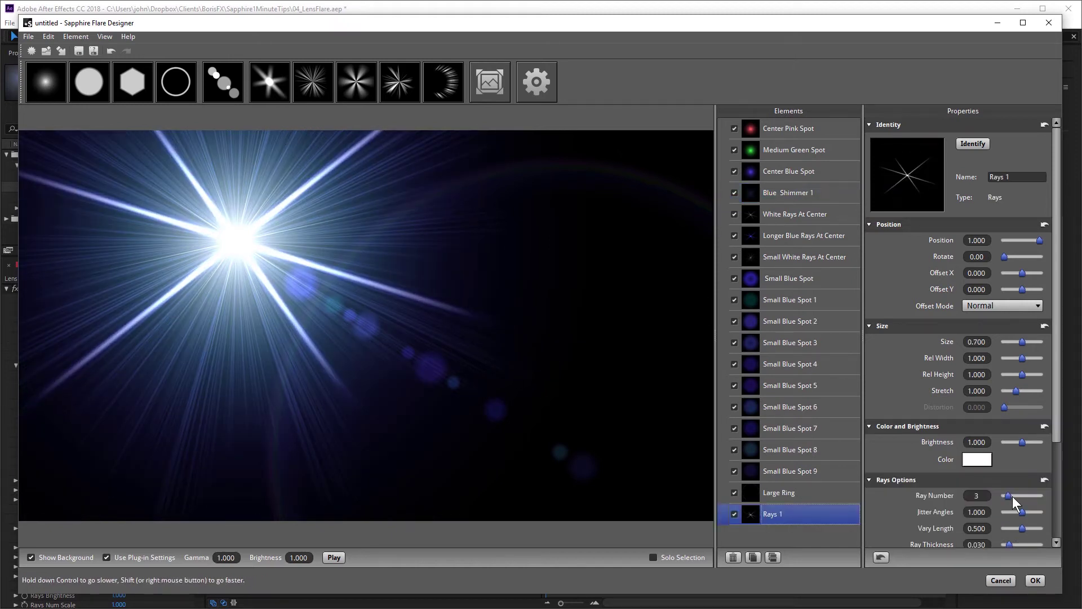
{"action": "left_click_drag", "start_coordinate": [1009, 496], "coordinate": [1005, 497]}
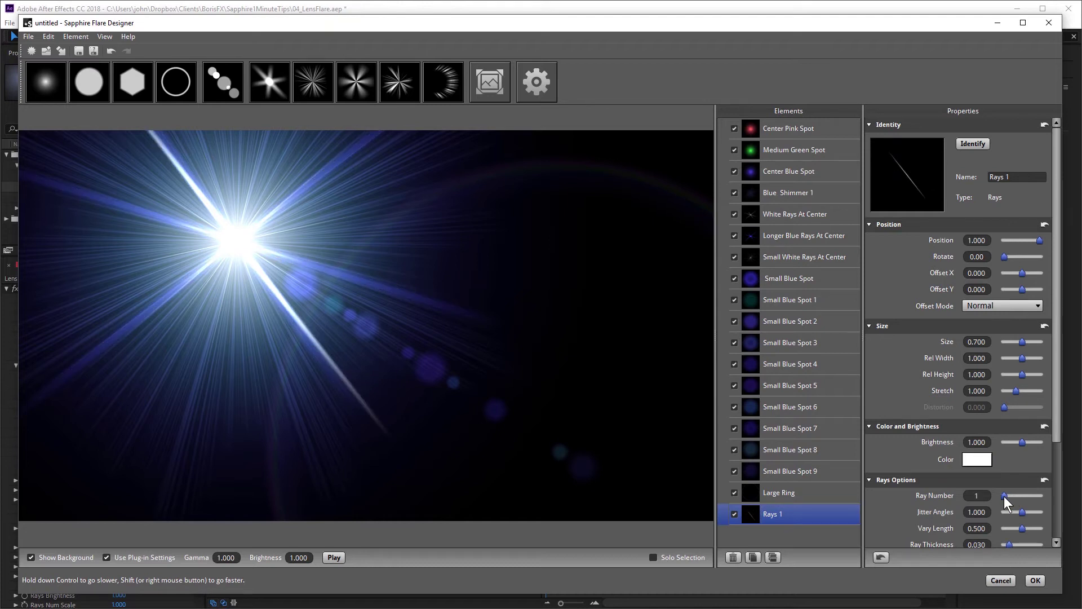
- Add a blue Spot element with gradient stop at 0.345 and size 0.405
{"action": "left_click", "coordinate": [90, 77]}
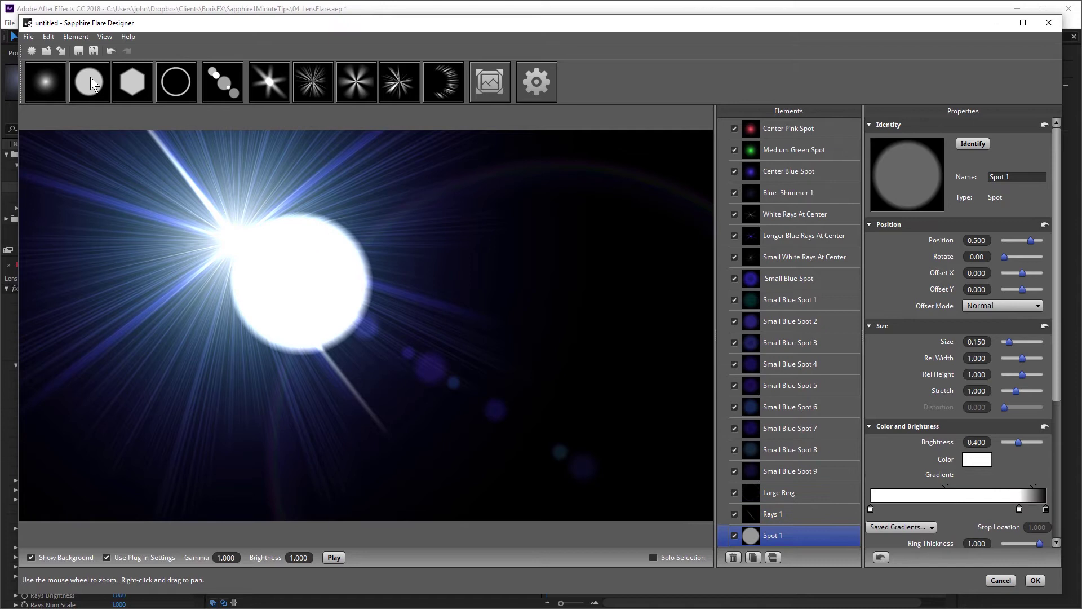
{"action": "left_click", "coordinate": [983, 459]}
{"action": "left_click", "coordinate": [871, 355]}
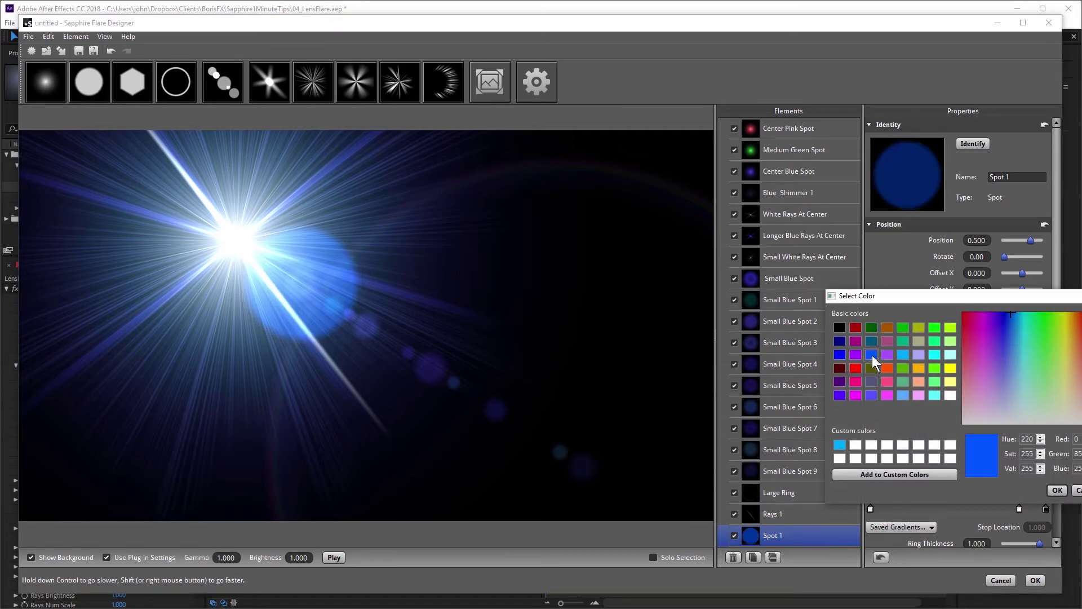
{"action": "left_click", "coordinate": [1058, 490]}
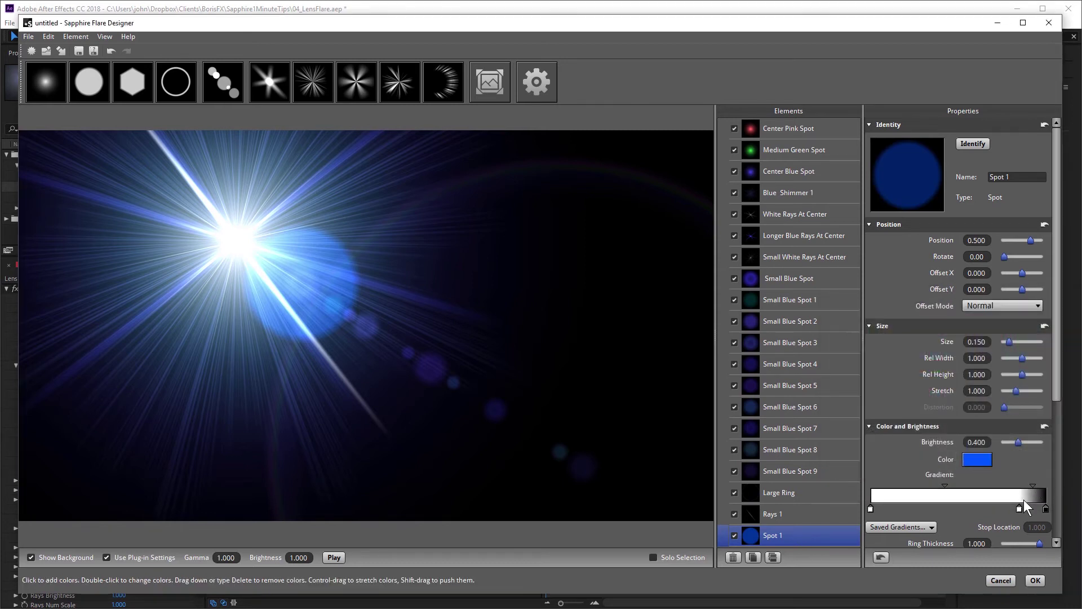
{"action": "left_click_drag", "start_coordinate": [1019, 508], "coordinate": [932, 524]}
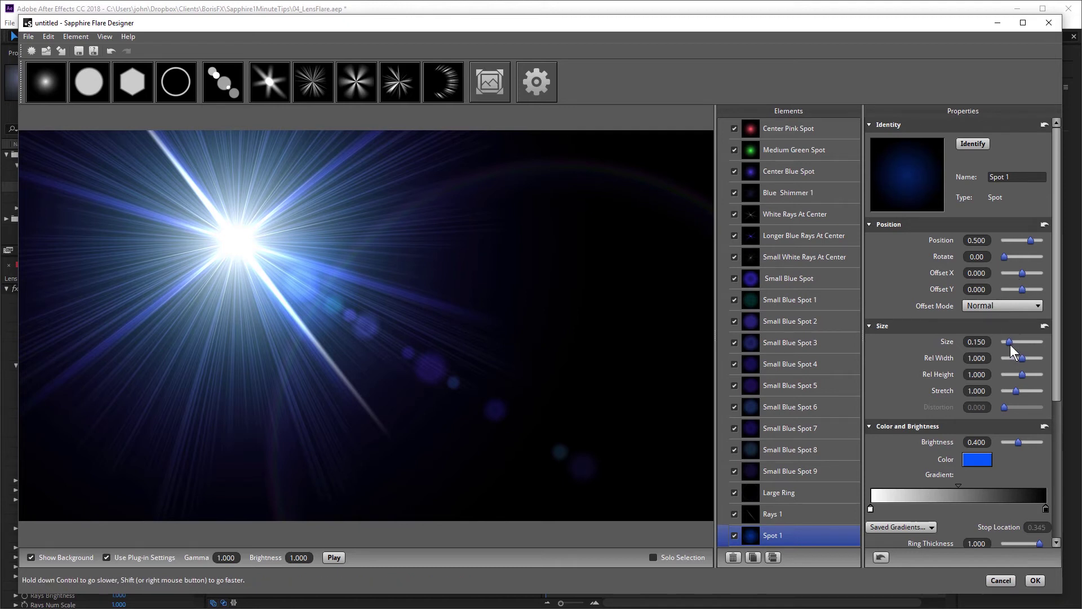
{"action": "left_click_drag", "start_coordinate": [1010, 342], "coordinate": [1020, 341]}
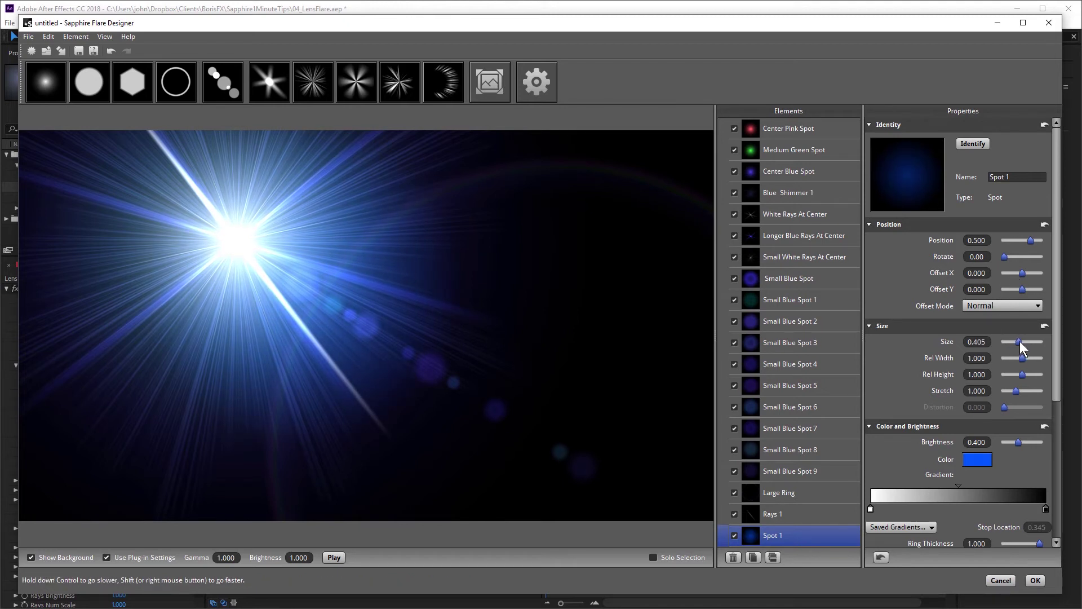
{"action": "left_click_drag", "start_coordinate": [325, 197], "coordinate": [242, 229]}
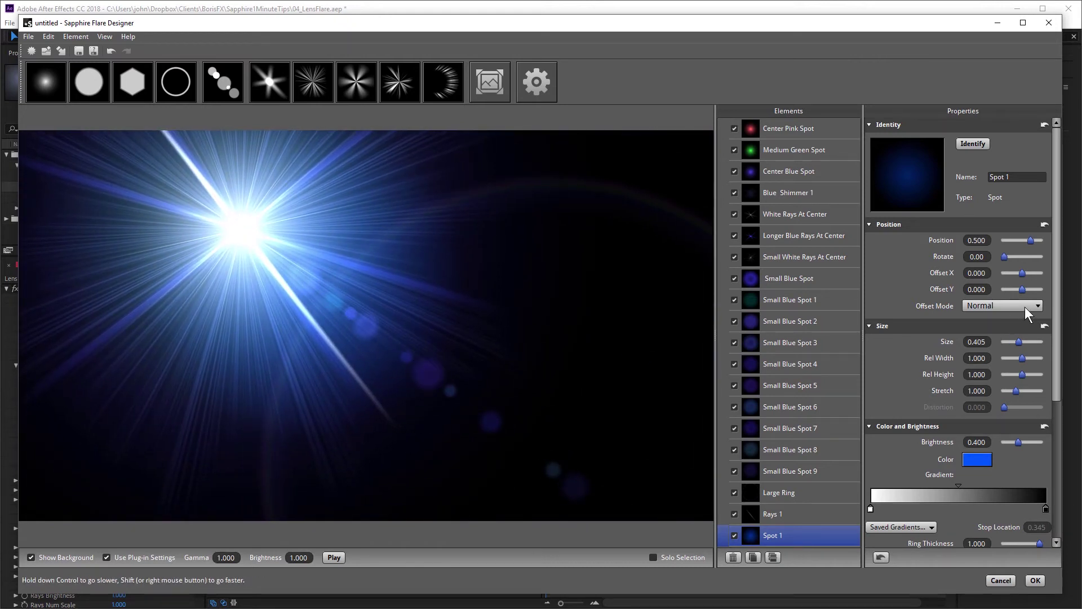
- Expand Spot 1's Noise settings, try Noise Amount 1.000, then return it to 0.000
{"action": "left_click_drag", "start_coordinate": [1059, 300], "coordinate": [1060, 440]}
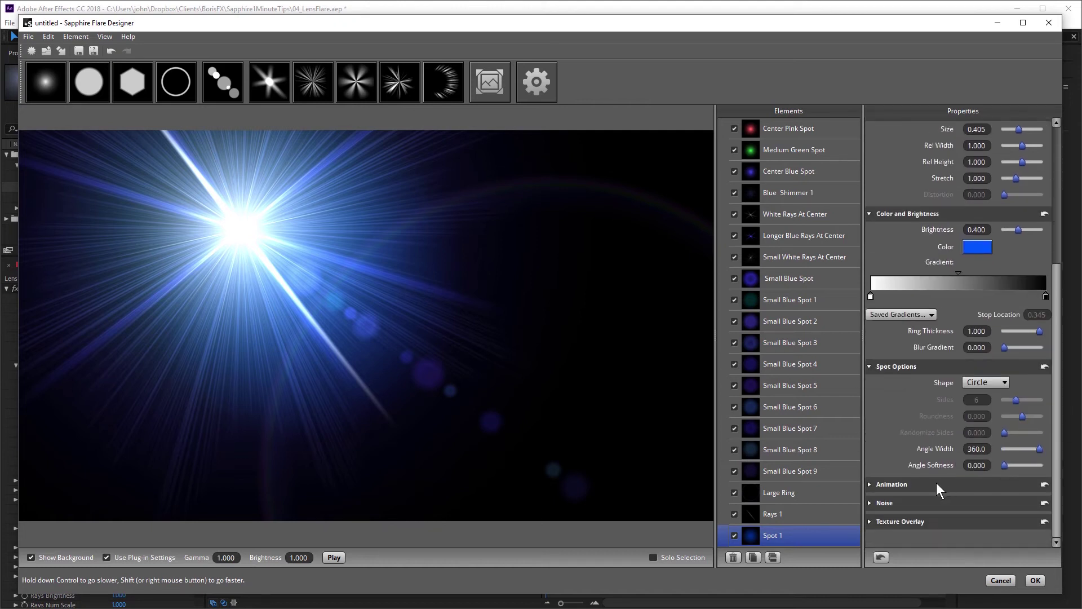
{"action": "left_click", "coordinate": [868, 503]}
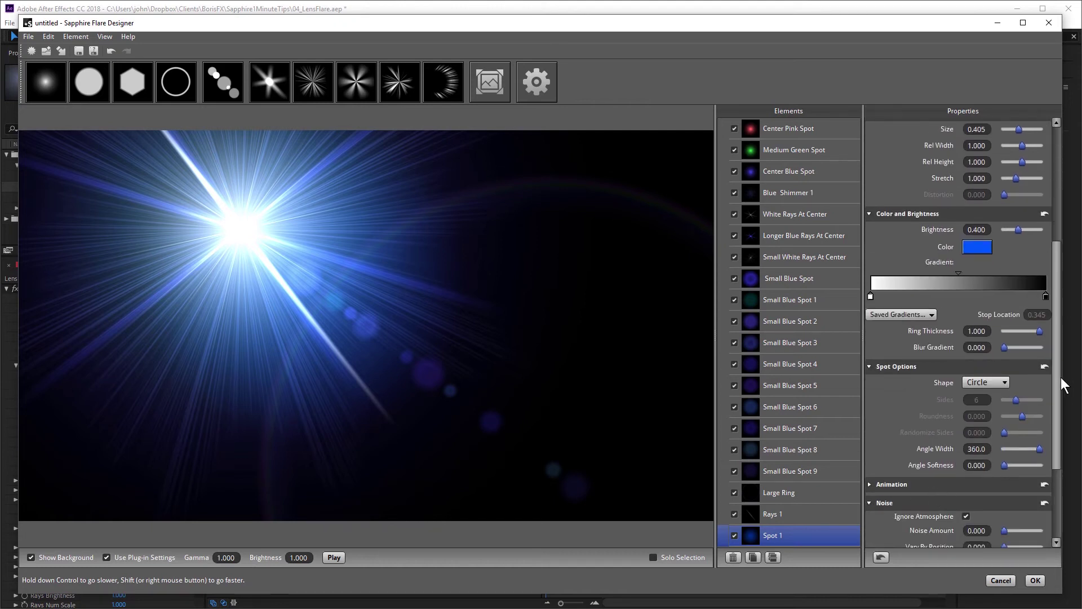
{"action": "left_click_drag", "start_coordinate": [1059, 385], "coordinate": [1054, 496]}
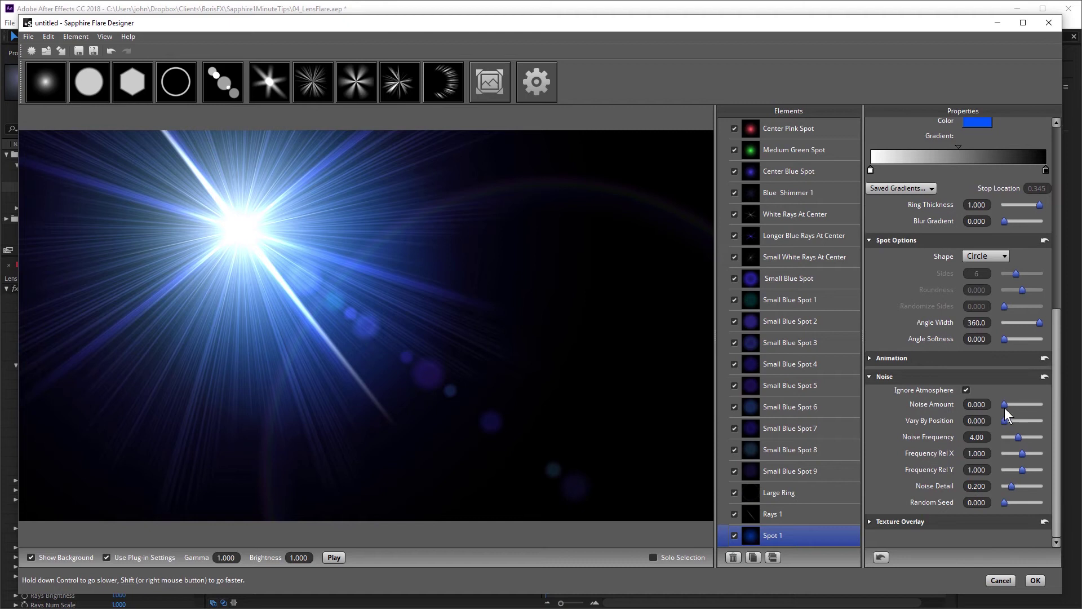
{"action": "left_click_drag", "start_coordinate": [1012, 403], "coordinate": [1040, 398]}
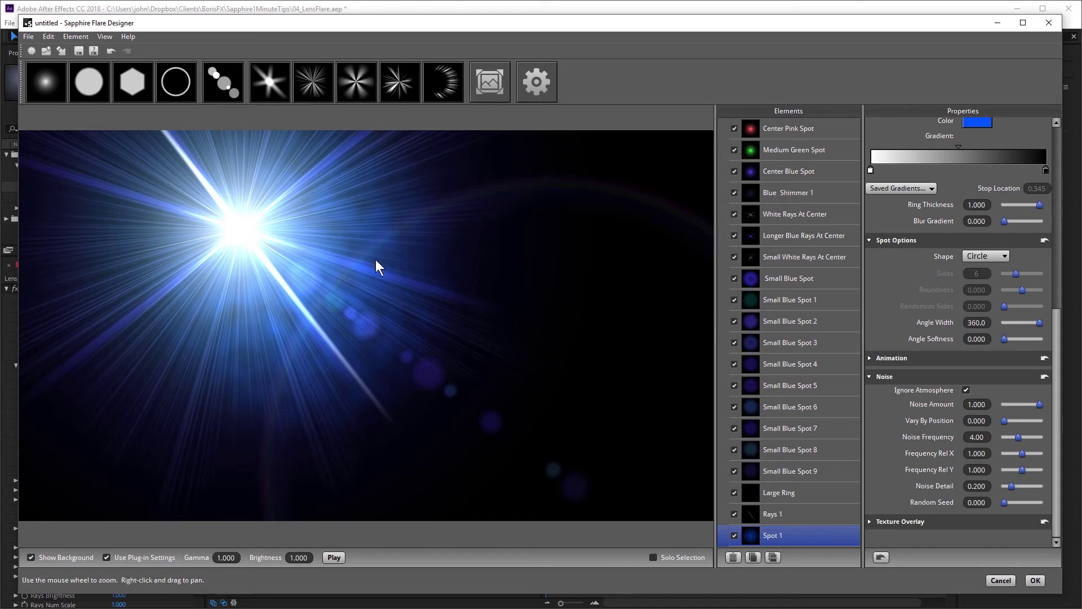
{"action": "left_click_drag", "start_coordinate": [1040, 404], "coordinate": [984, 406]}
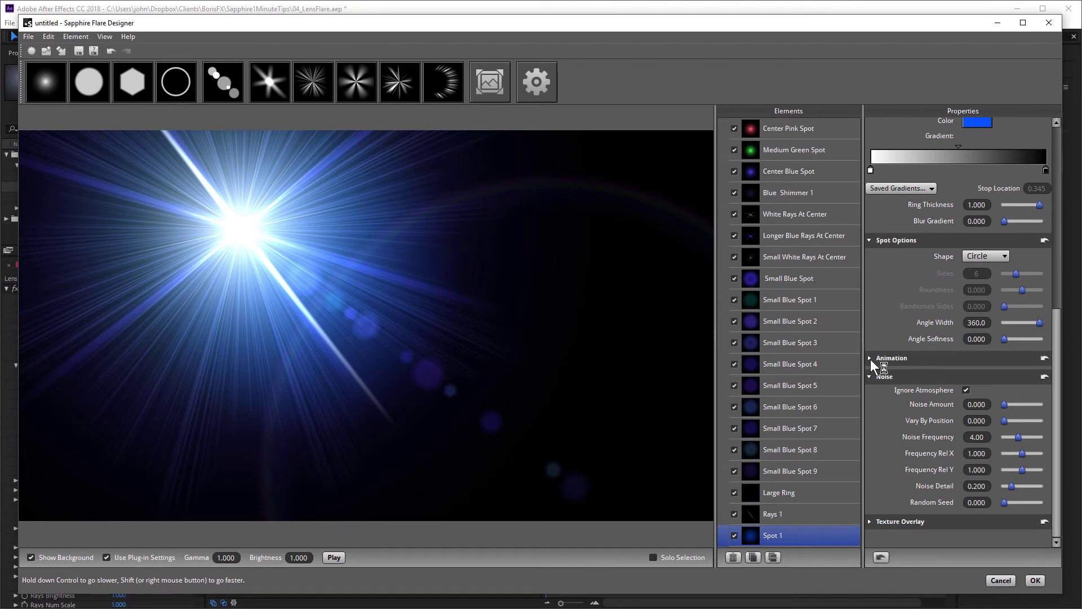
- Set Center Blue Spot's Noise Amount 0.300, Frequency 10.00 and Detail 0.596
{"action": "left_click", "coordinate": [818, 170]}
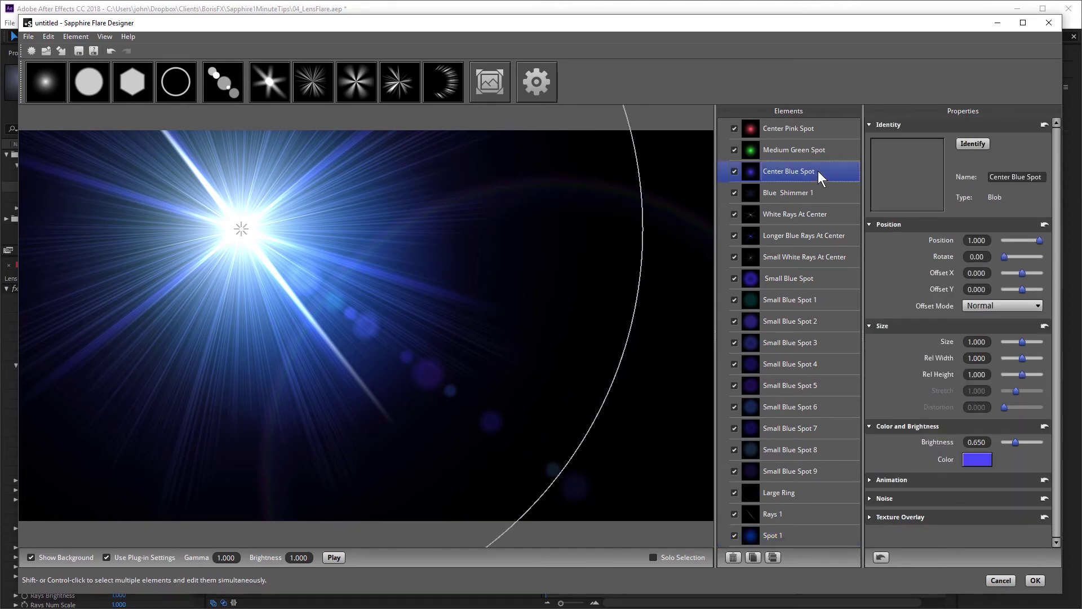
{"action": "left_click", "coordinate": [870, 498]}
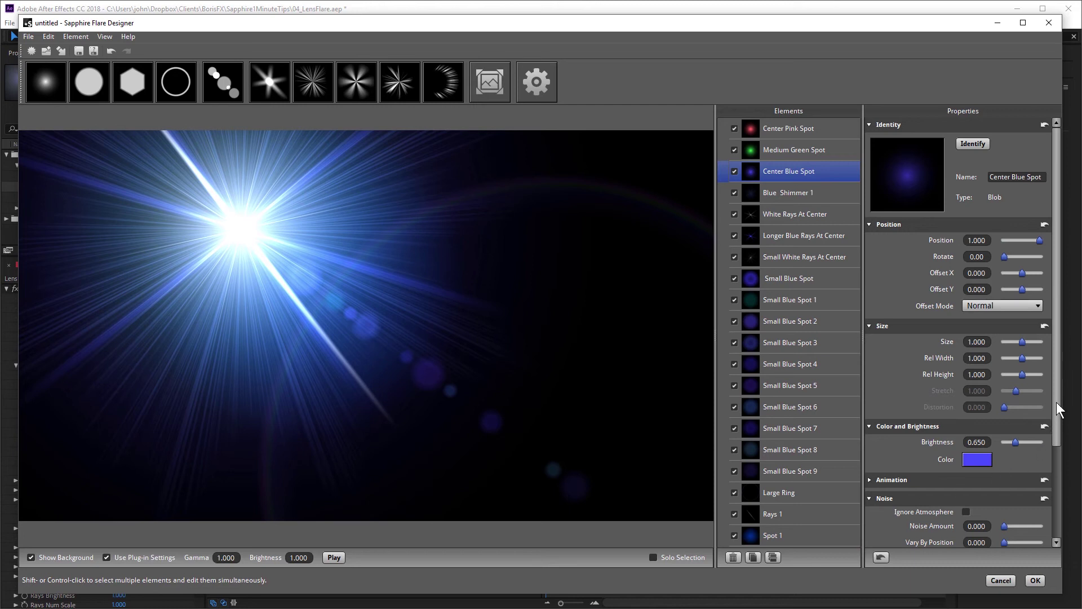
{"action": "scroll", "coordinate": [1058, 410], "scroll_direction": "down", "scroll_amount": 3}
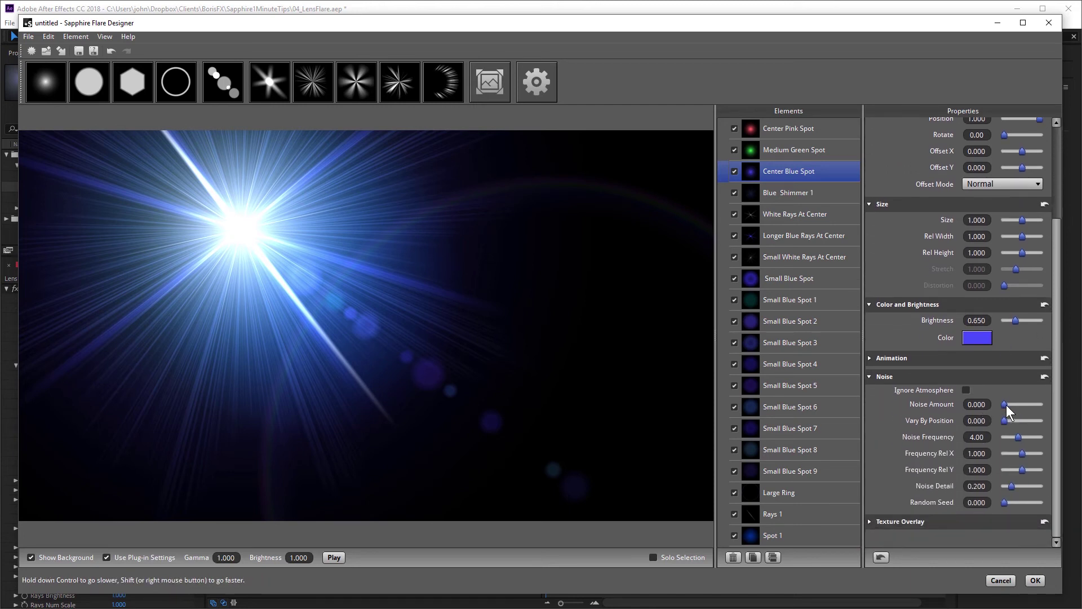
{"action": "left_click_drag", "start_coordinate": [1017, 404], "coordinate": [1041, 431]}
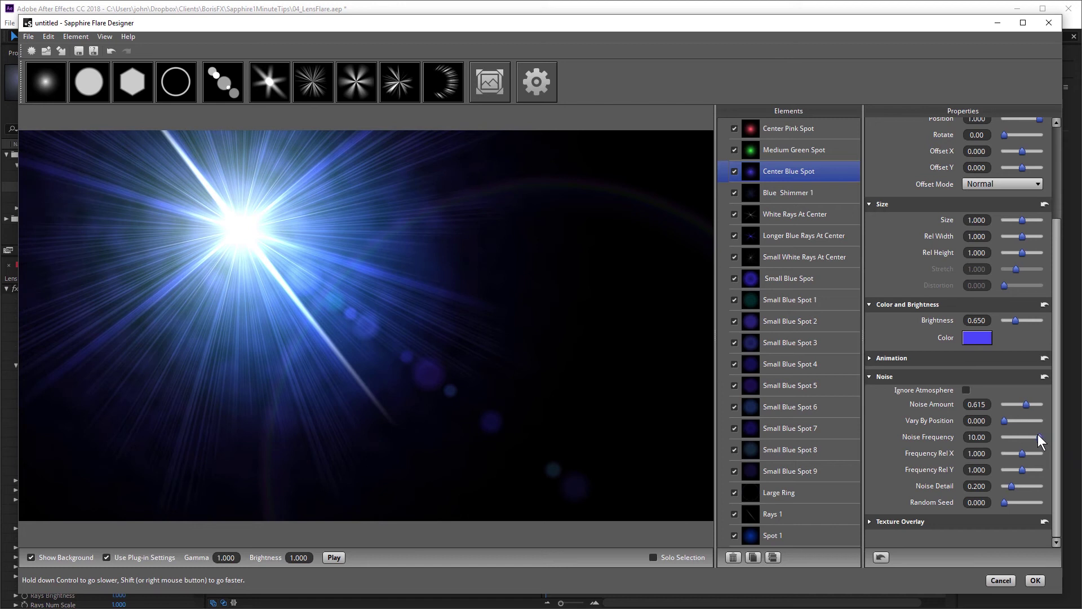
{"action": "left_click_drag", "start_coordinate": [1014, 487], "coordinate": [1027, 484]}
{"action": "left_click_drag", "start_coordinate": [1024, 406], "coordinate": [1014, 407]}
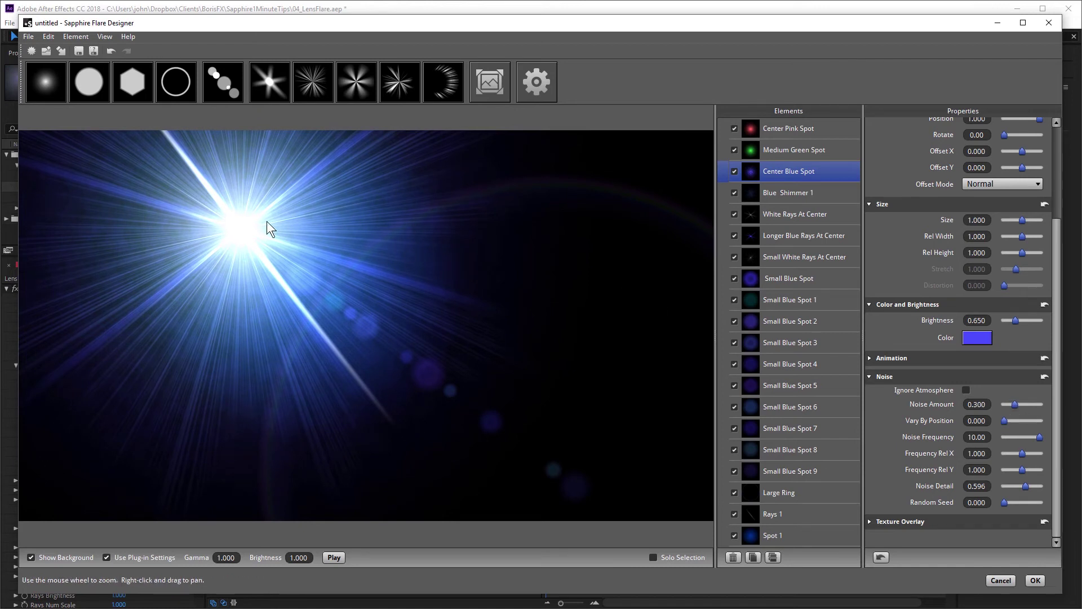
{"action": "left_click_drag", "start_coordinate": [267, 222], "coordinate": [506, 263]}
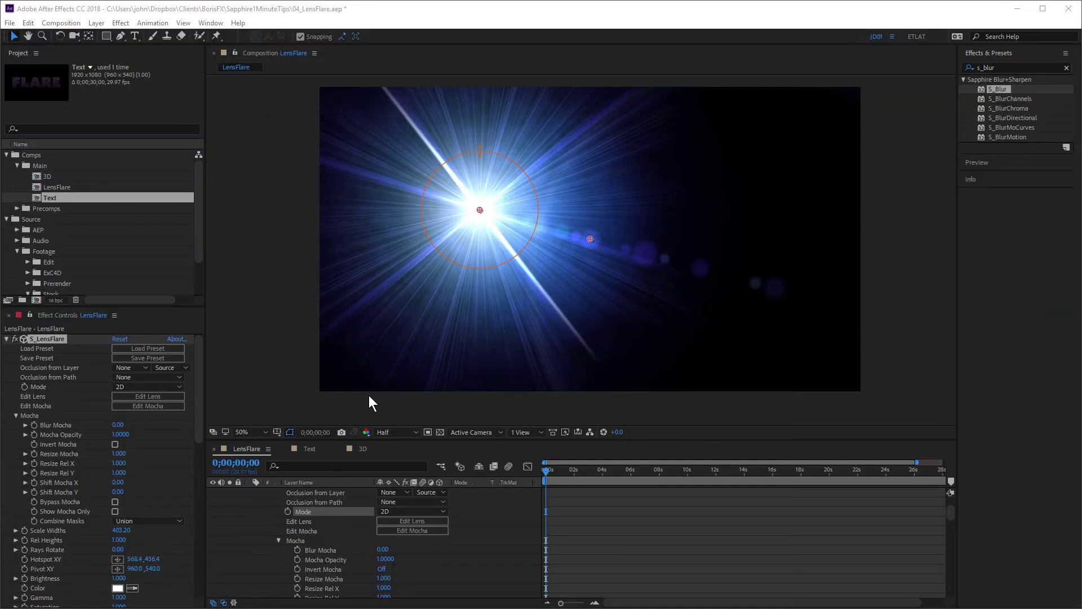
- Switch the lens flare to 3D mode and collapse the LensFlare layer's properties
{"action": "left_click", "coordinate": [132, 388]}
{"action": "left_click", "coordinate": [141, 411]}
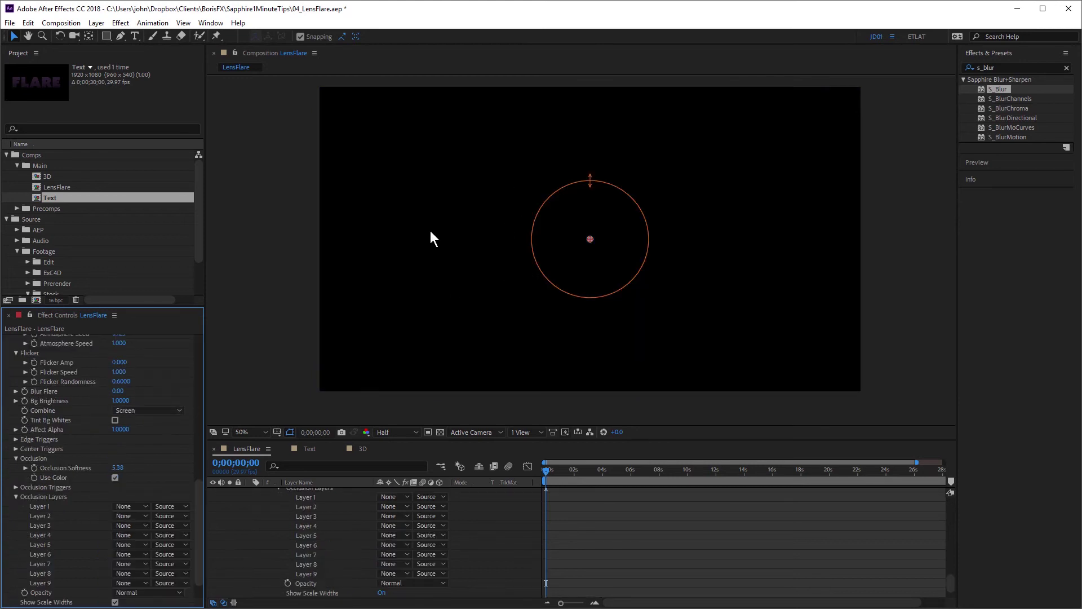
{"action": "scroll", "coordinate": [603, 551], "scroll_direction": "up", "scroll_amount": 15}
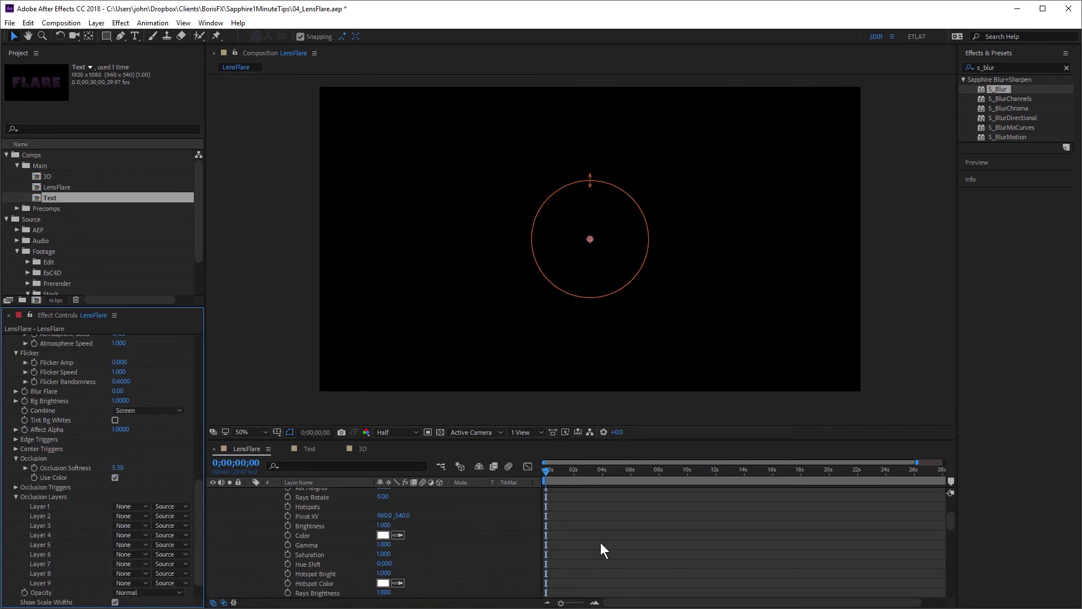
{"action": "left_click", "coordinate": [249, 492]}
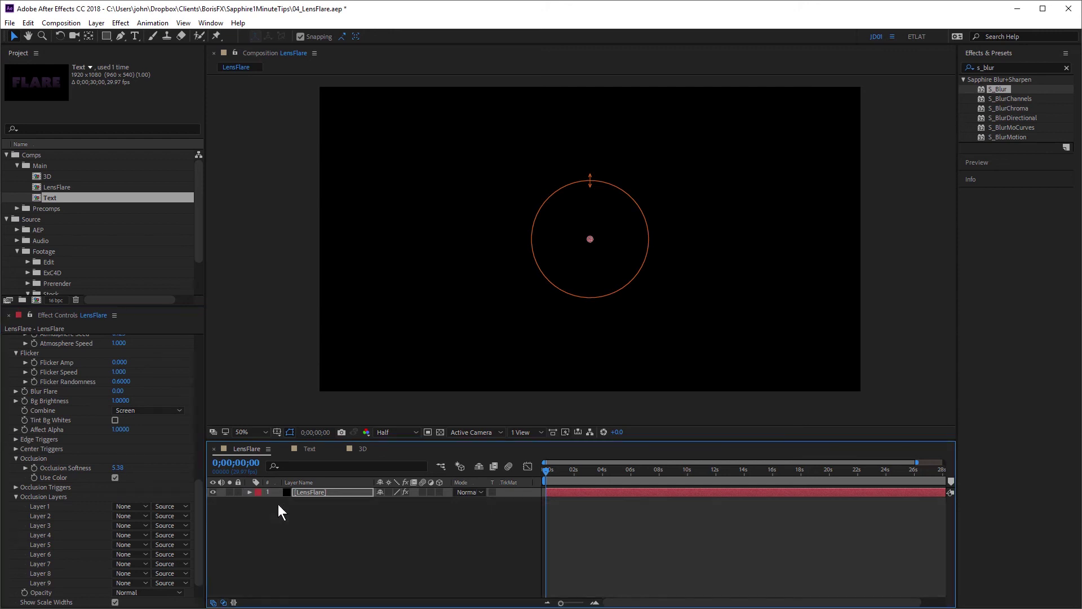
{"action": "left_click", "coordinate": [285, 513]}
- Add a Point Light 1 layer with default settings via Layer > New > Light
{"action": "left_click", "coordinate": [96, 23]}
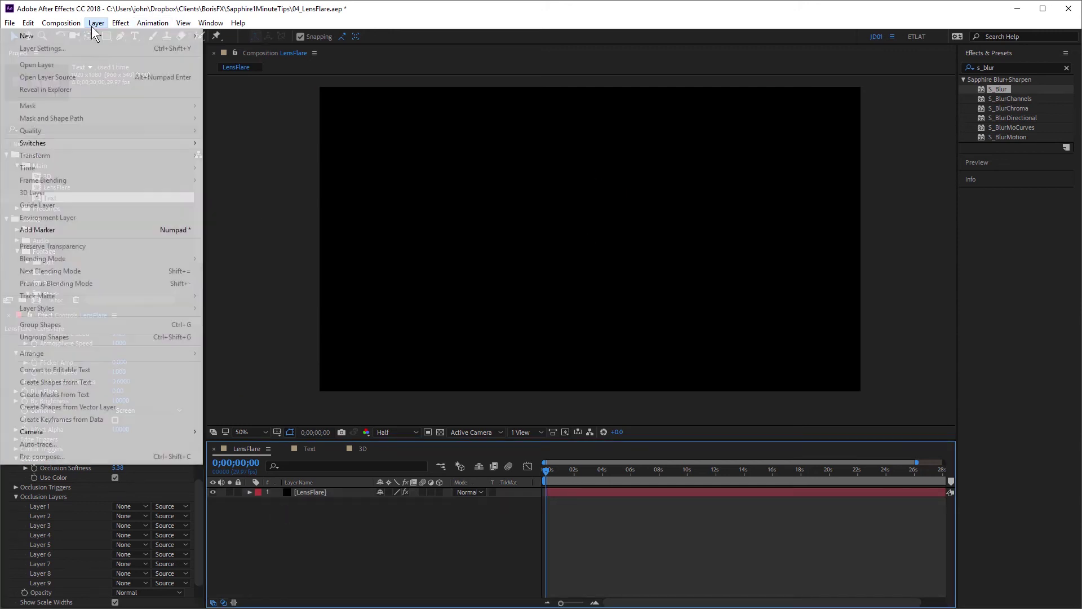
{"action": "mouse_move", "coordinate": [93, 36]}
{"action": "left_click", "coordinate": [225, 61]}
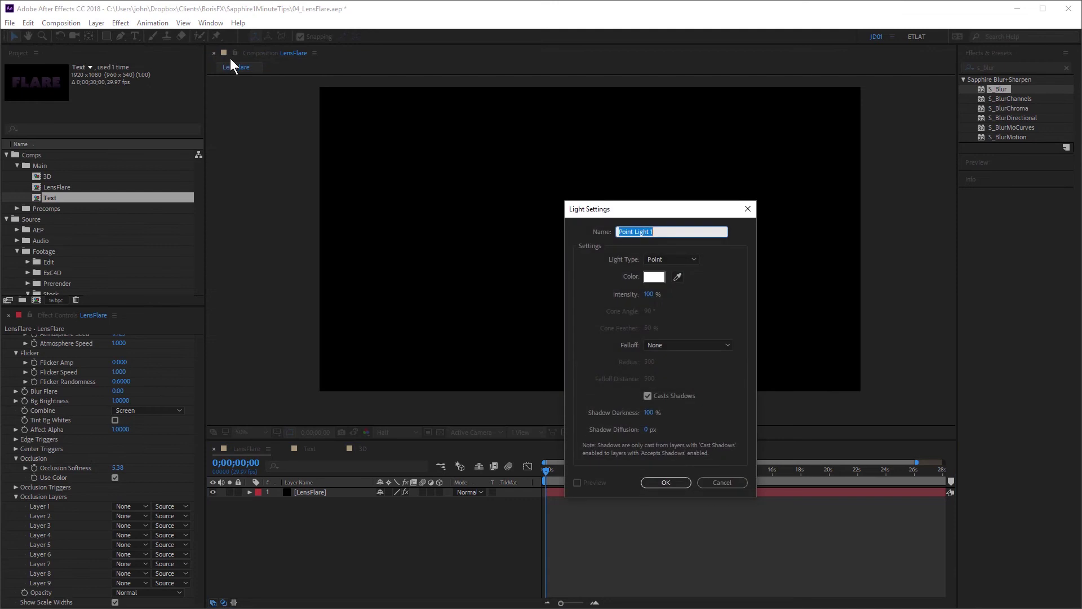
{"action": "left_click", "coordinate": [675, 483]}
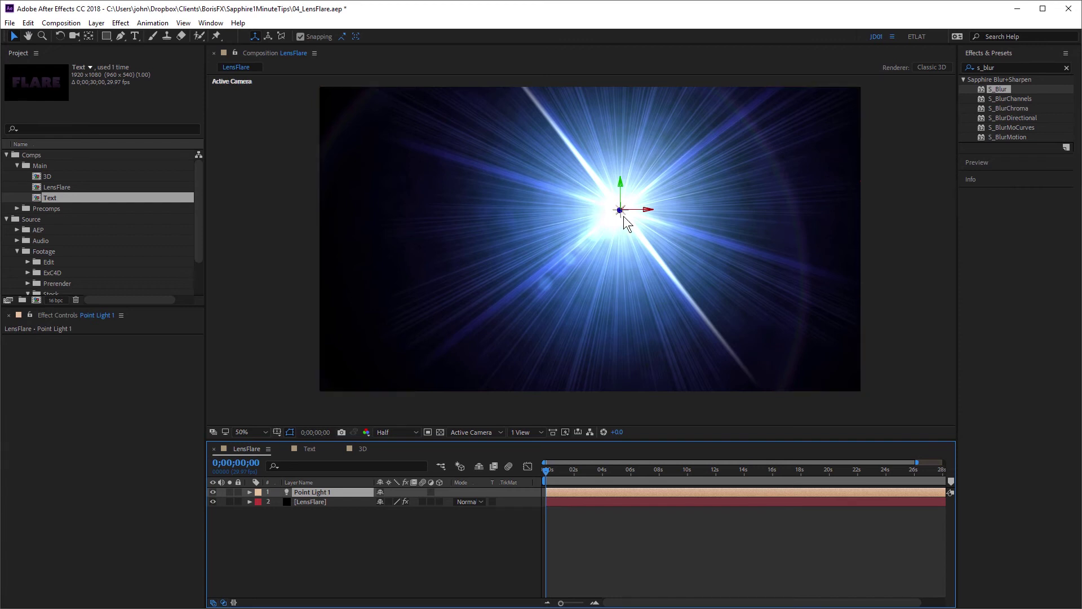
- Check the S_LensFlare hotspots, then lower Point Light 1's Intensity to 60%
{"action": "left_click", "coordinate": [323, 503]}
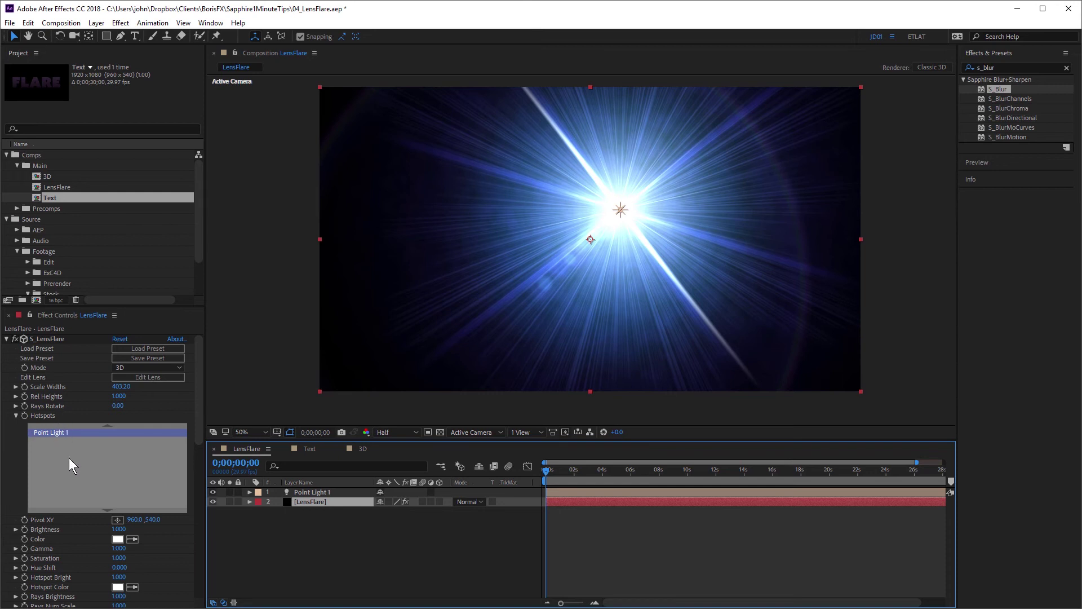
{"action": "left_click", "coordinate": [320, 491]}
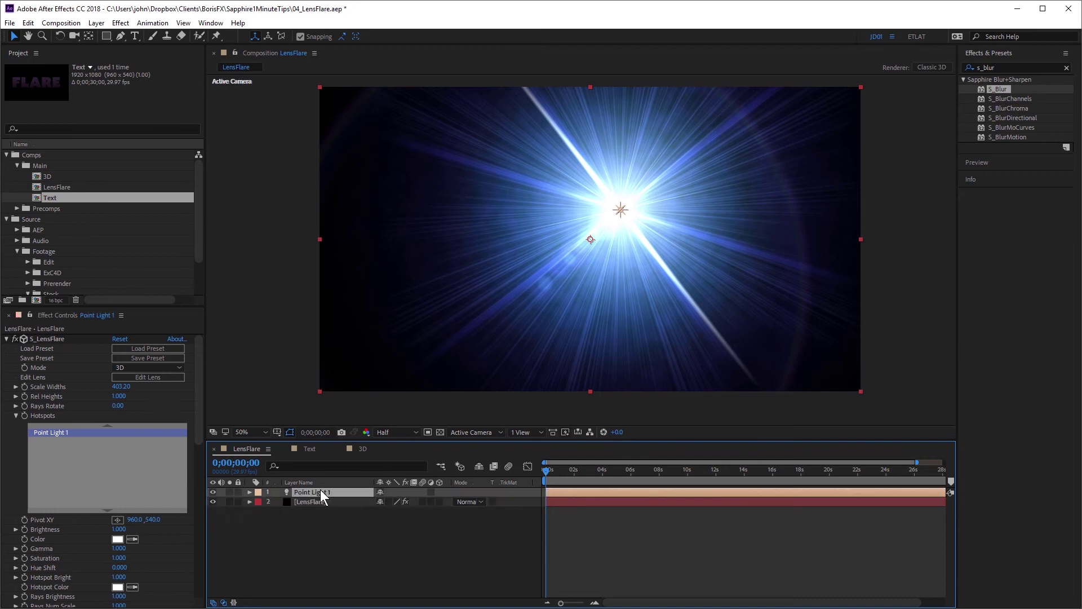
{"action": "left_click", "coordinate": [249, 492]}
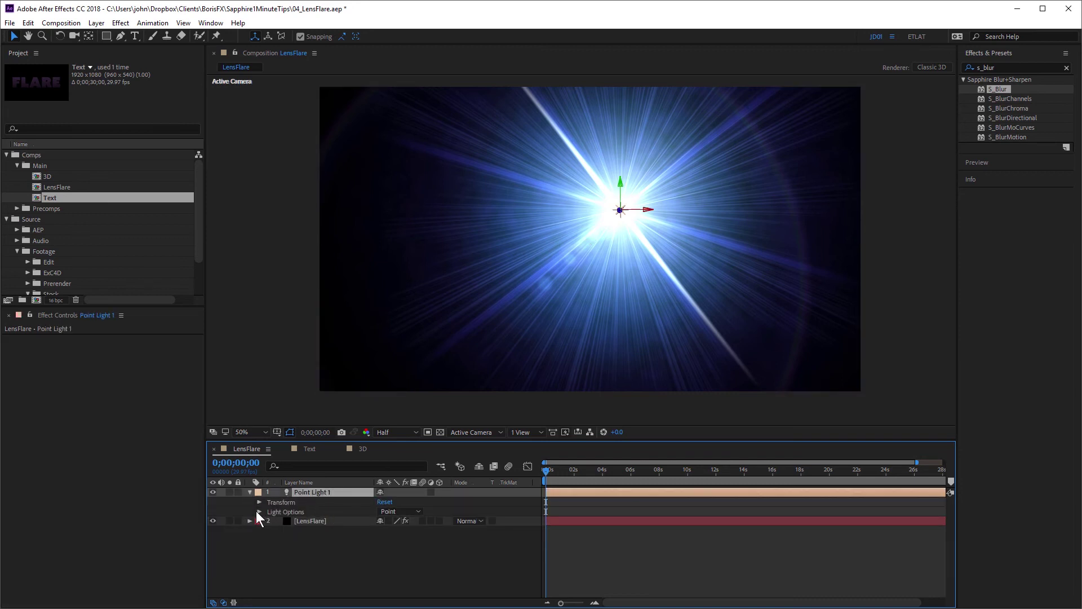
{"action": "left_click", "coordinate": [259, 512]}
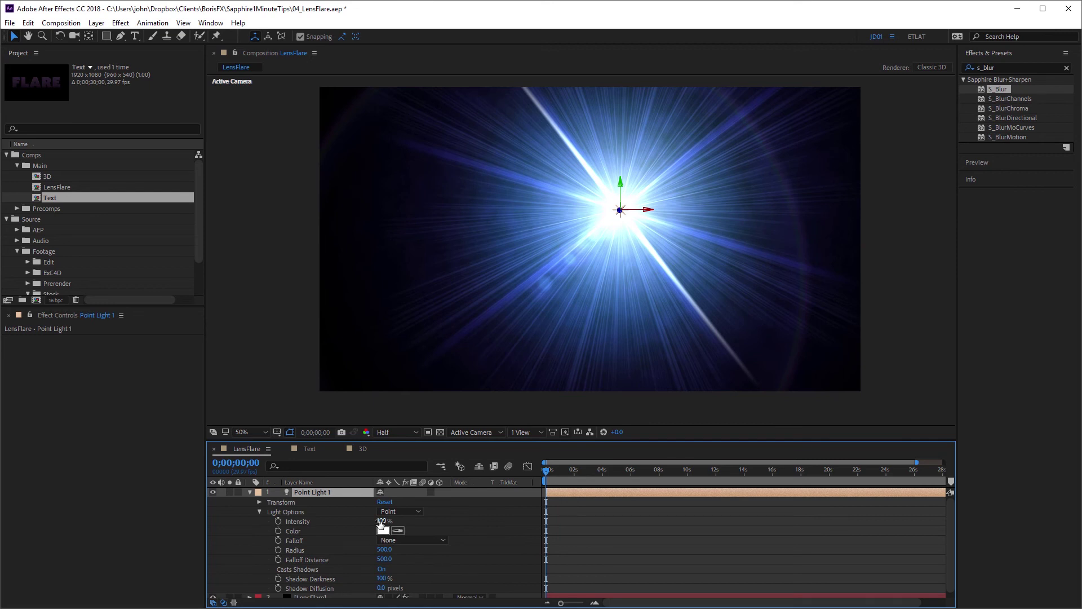
{"action": "mouse_move", "coordinate": [381, 524]}
{"action": "left_mouse_down"}
{"action": "mouse_move", "coordinate": [353, 526]}
{"action": "mouse_move", "coordinate": [372, 526]}
{"action": "mouse_move", "coordinate": [362, 527]}
{"action": "left_mouse_up"}
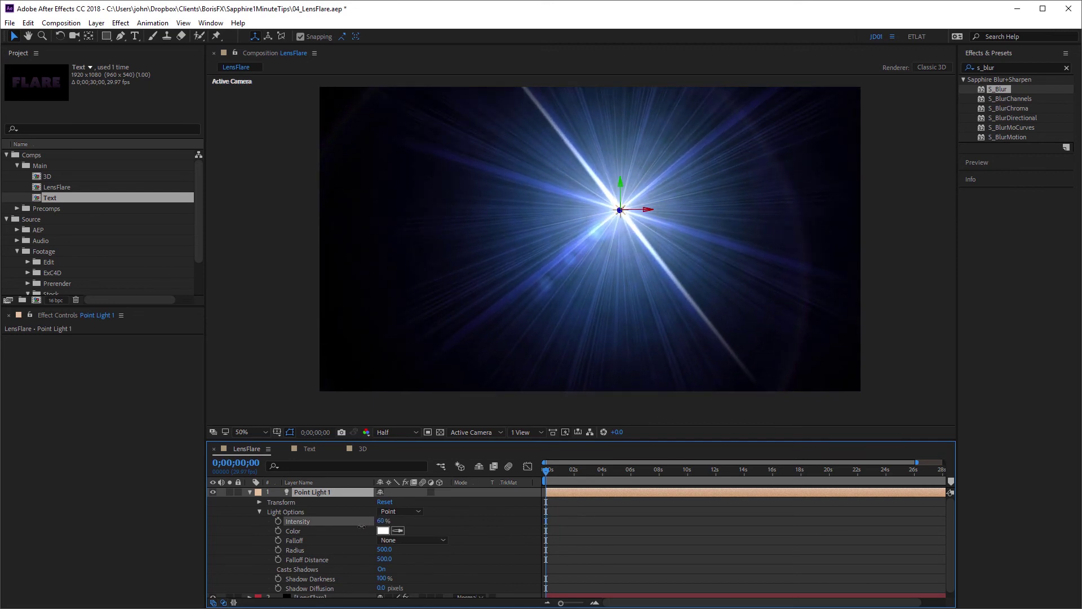
- Try an olive-yellow 7D640B light colour and an X position shift, then undo both to keep white
{"action": "left_click", "coordinate": [383, 530]}
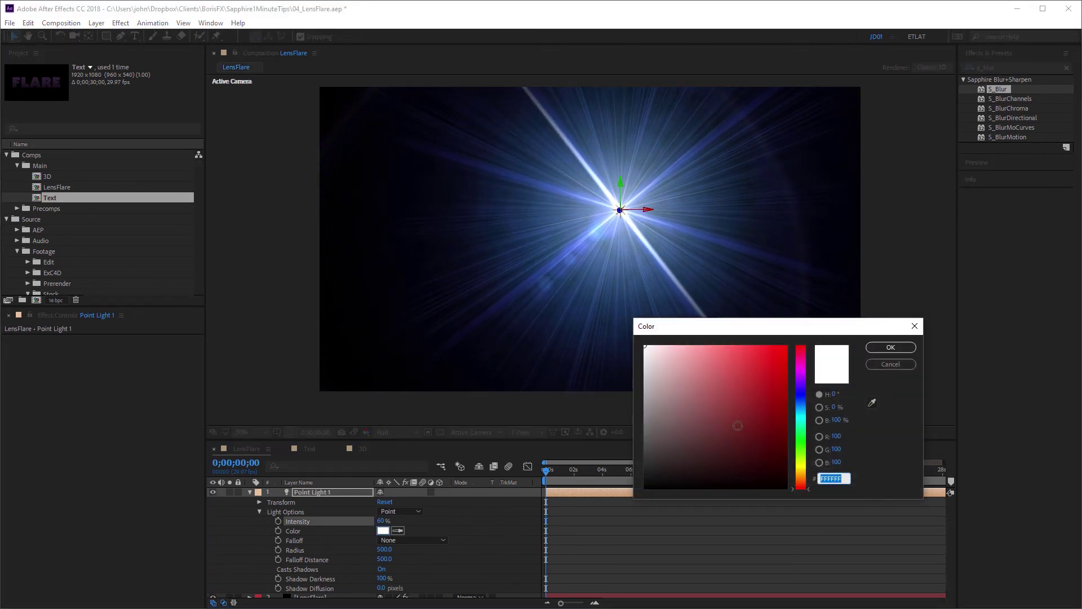
{"action": "left_click", "coordinate": [801, 470]}
{"action": "left_click", "coordinate": [775, 419]}
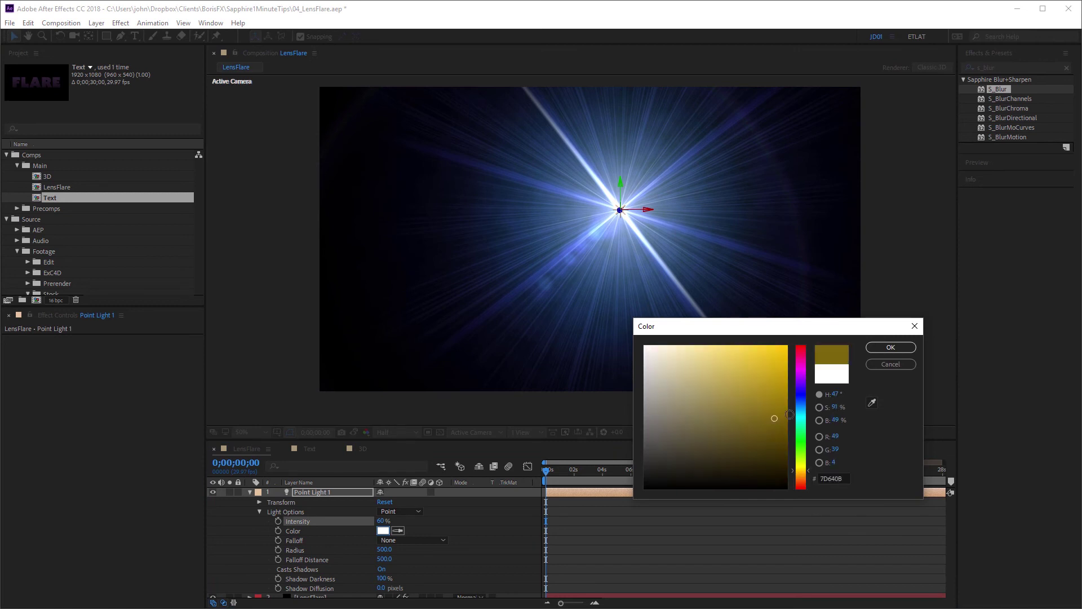
{"action": "left_click", "coordinate": [898, 345]}
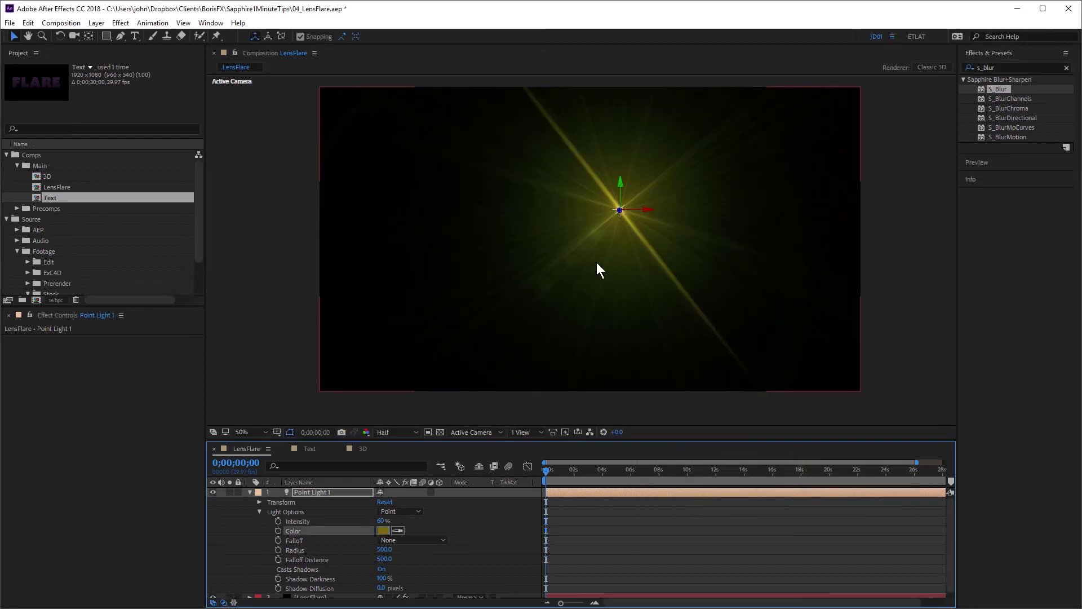
{"action": "key", "text": "ctrl+z"}
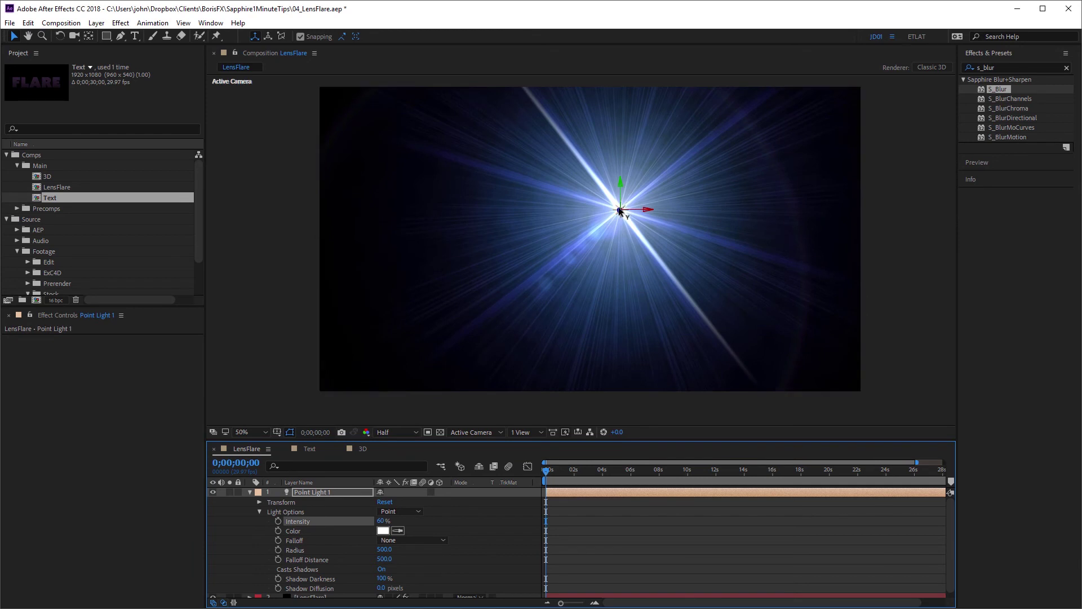
{"action": "key", "text": "ctrl+z"}
{"action": "key", "text": "ctrl+z"}
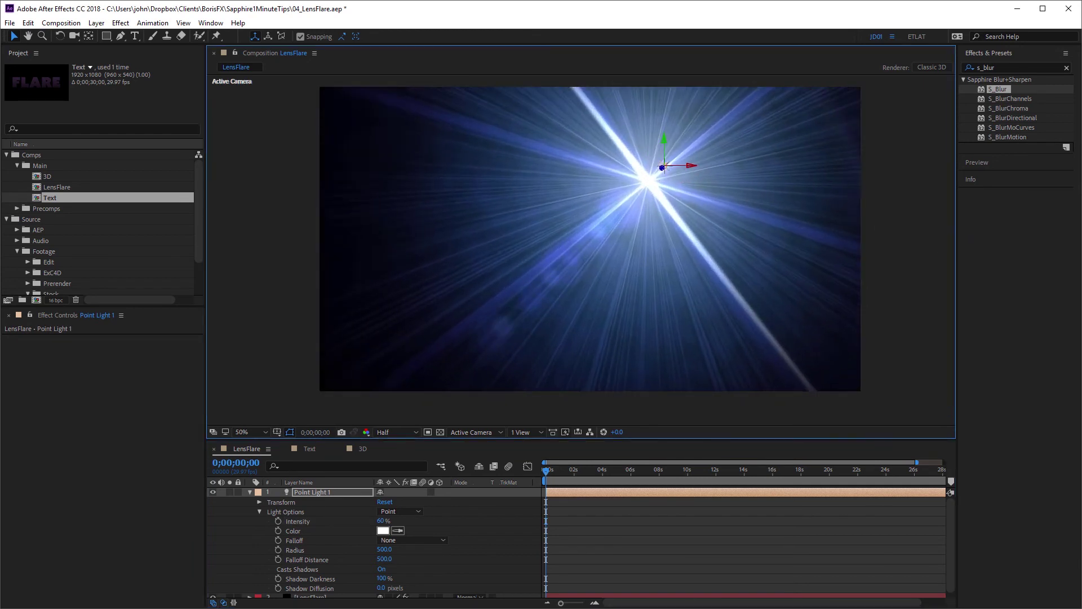
{"action": "key", "text": "ctrl+z"}
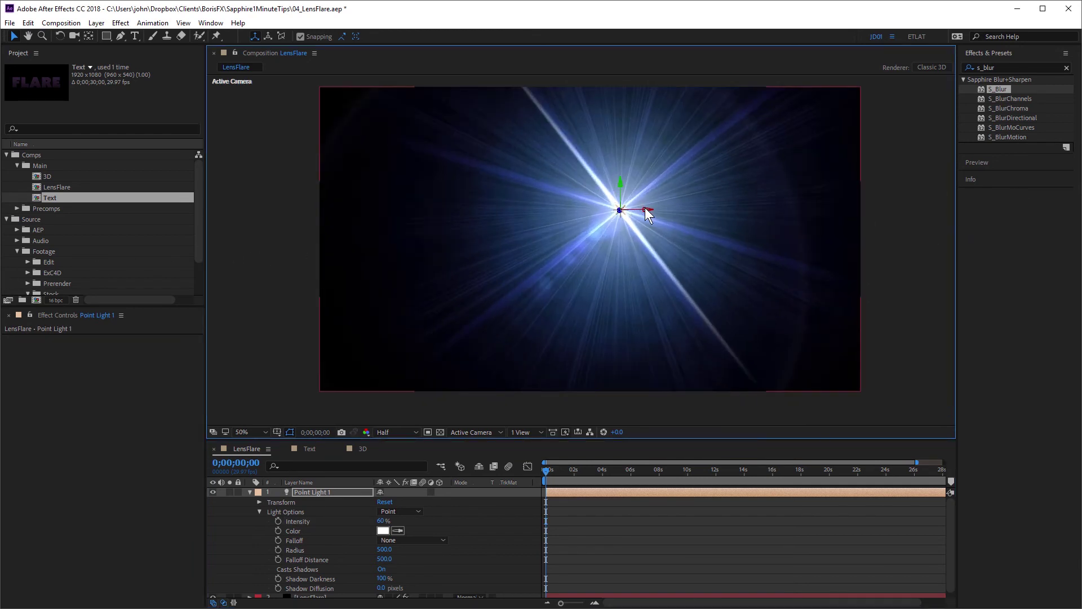
{"action": "left_click_drag", "start_coordinate": [648, 212], "coordinate": [581, 185]}
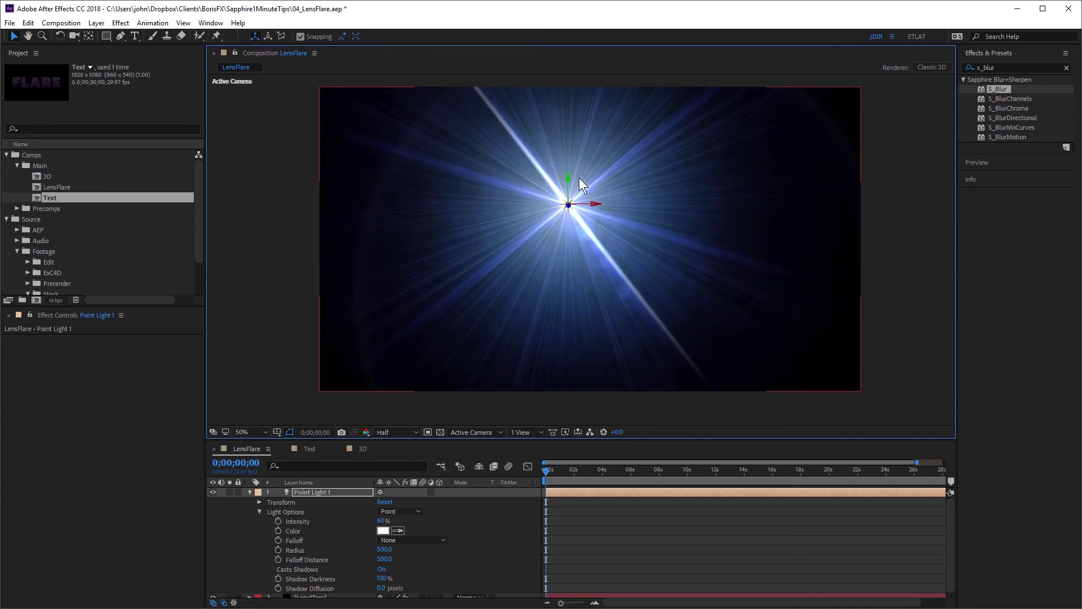
{"action": "key", "text": "ctrl+z"}
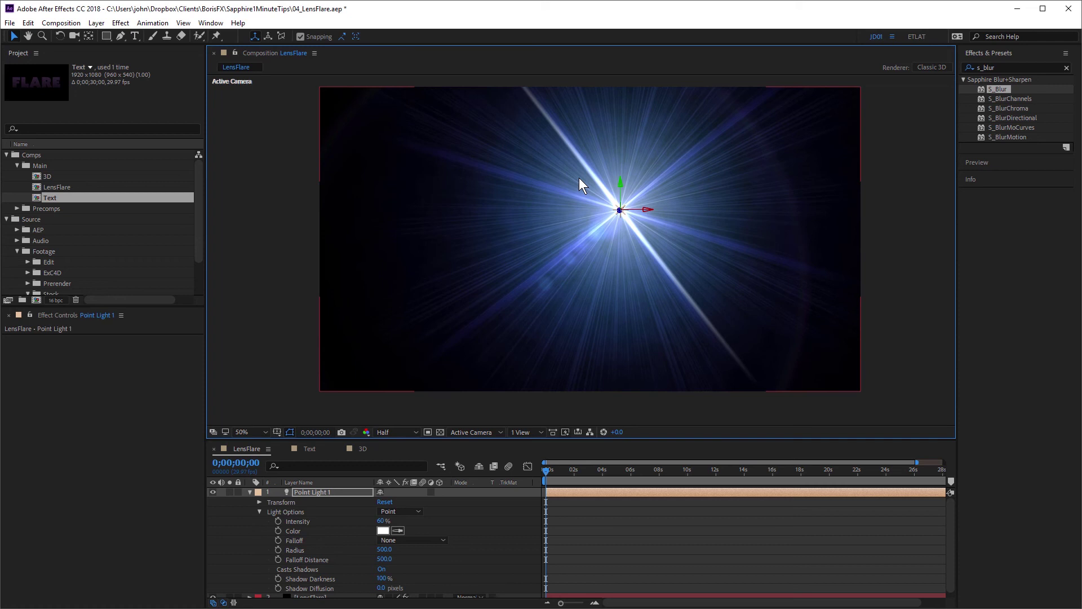
- Add a new two-node camera, Camera 1, to the LensFlare comp
{"action": "left_click", "coordinate": [95, 23]}
{"action": "mouse_move", "coordinate": [164, 38]}
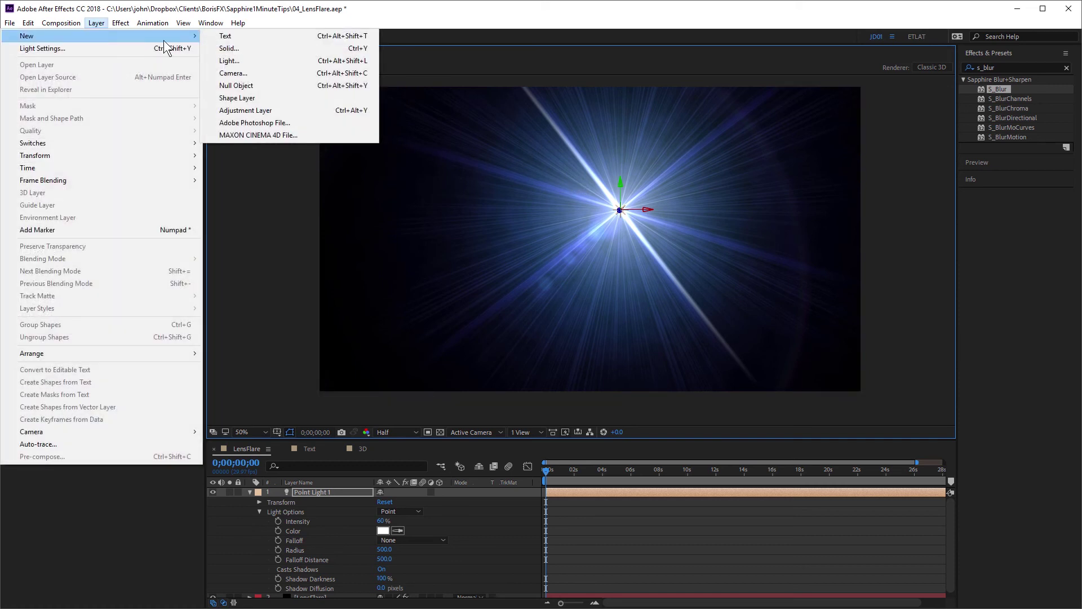
{"action": "left_click", "coordinate": [235, 73]}
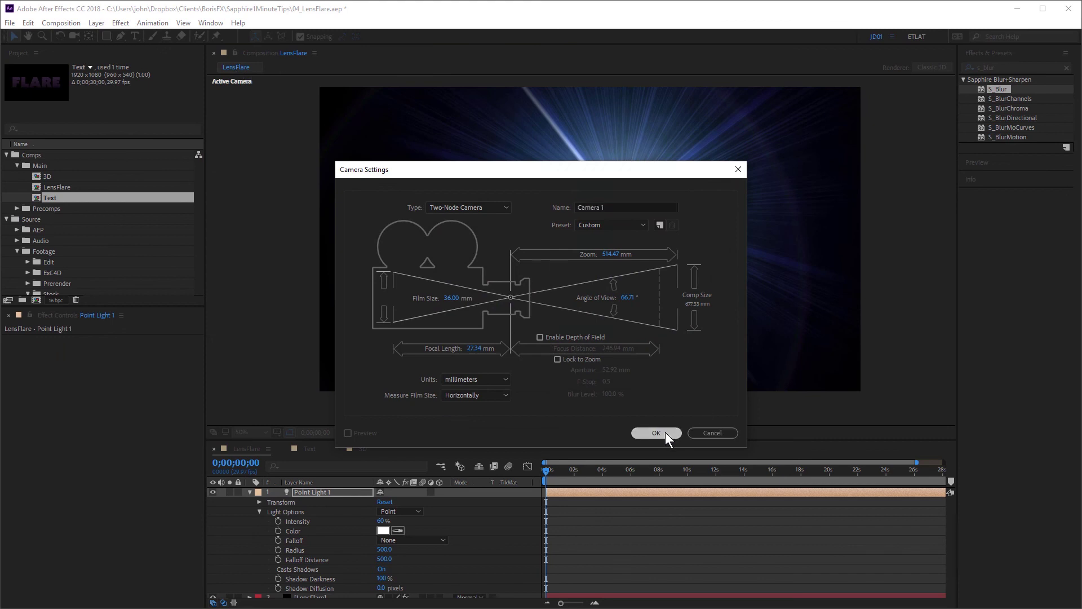
{"action": "left_click", "coordinate": [656, 433]}
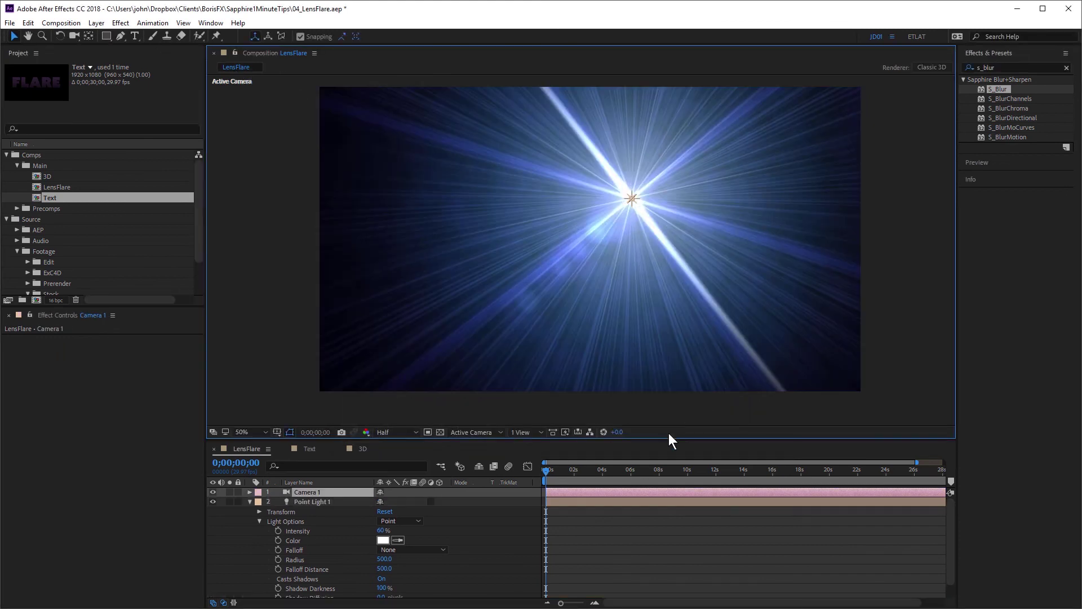
- Create an orbit null for Camera 1 and rotate it -23° in Y
{"action": "left_click", "coordinate": [250, 503]}
{"action": "right_click", "coordinate": [304, 492]}
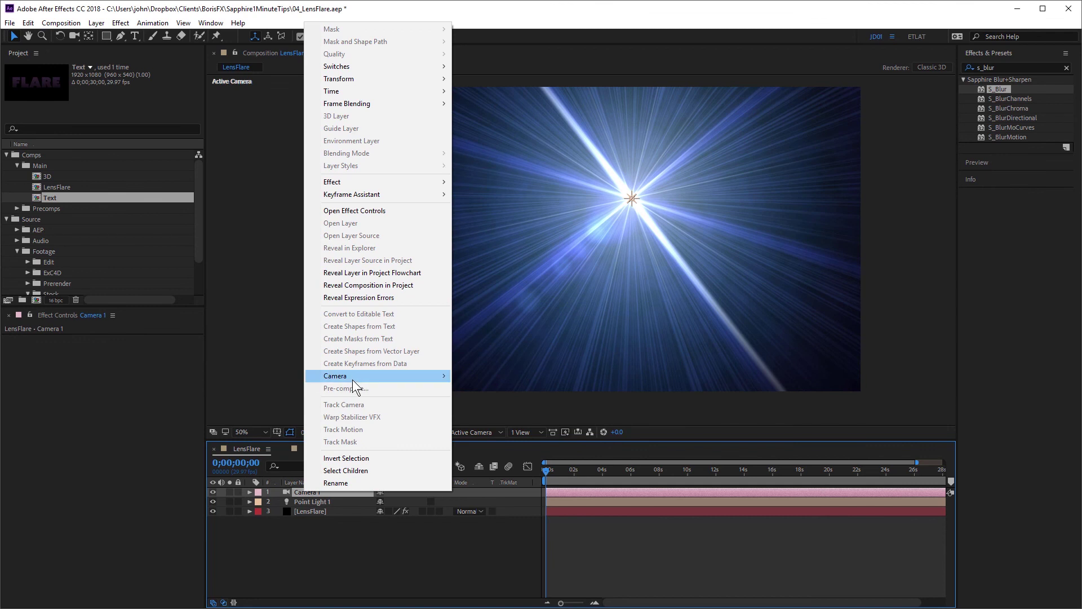
{"action": "mouse_move", "coordinate": [353, 380]}
{"action": "left_click", "coordinate": [217, 389]}
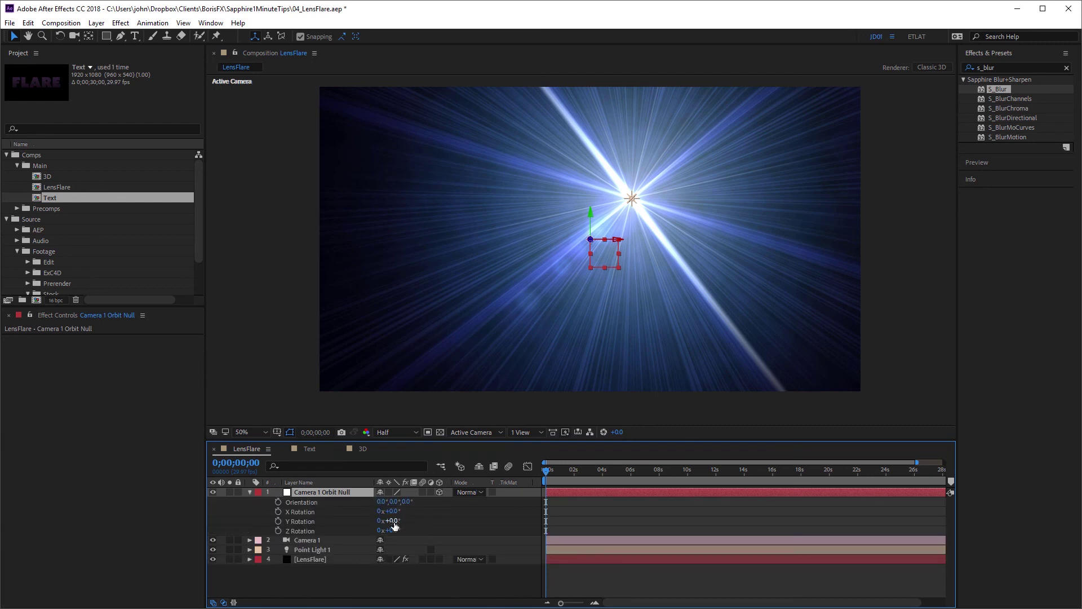
{"action": "mouse_move", "coordinate": [394, 526]}
{"action": "left_mouse_down"}
{"action": "mouse_move", "coordinate": [517, 504]}
{"action": "mouse_move", "coordinate": [389, 522]}
{"action": "left_mouse_up"}
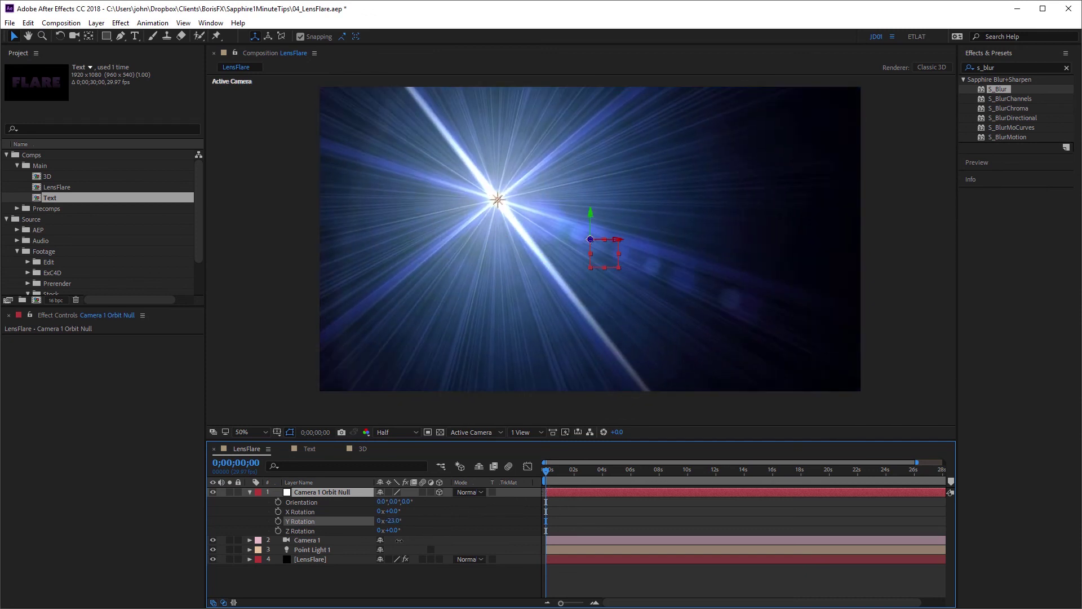
- Select the [LensFlare] layer to show its S_LensFlare controls in Effect Controls
{"action": "left_click", "coordinate": [313, 558]}
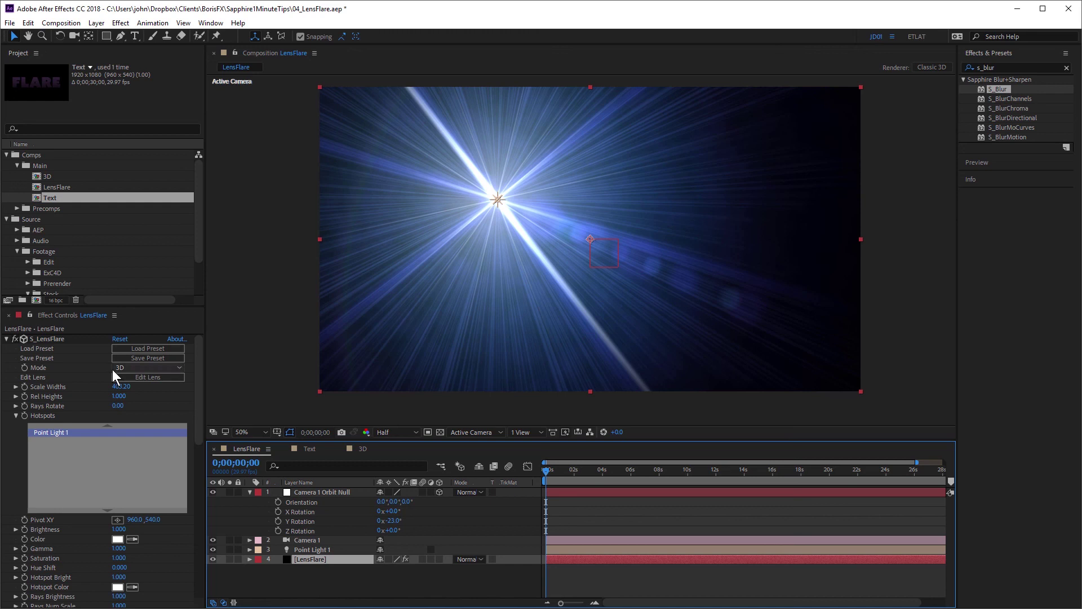